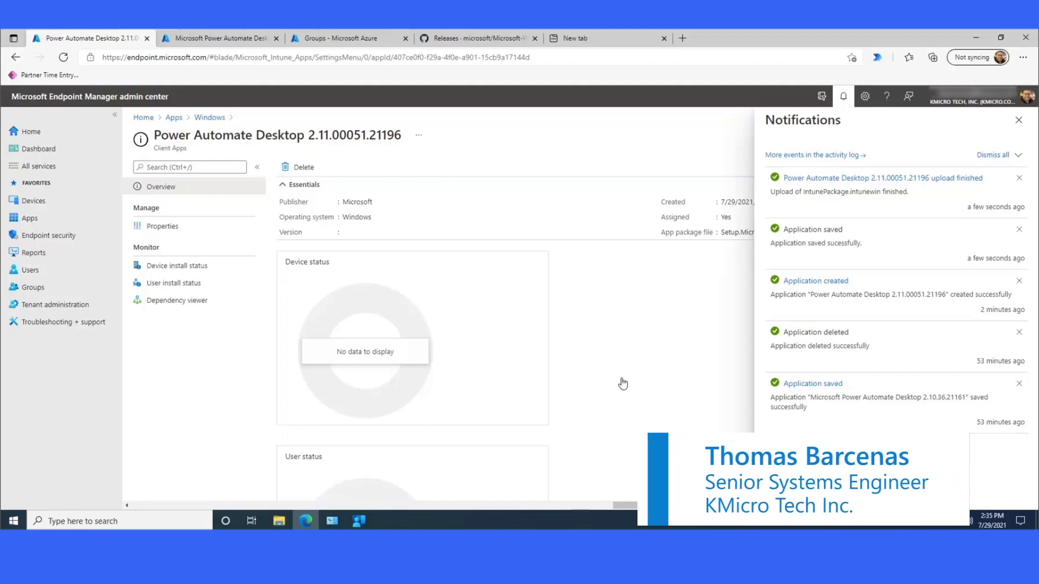
- Open the Services console by running services.msc from the Run dialog
right_click(14, 520)
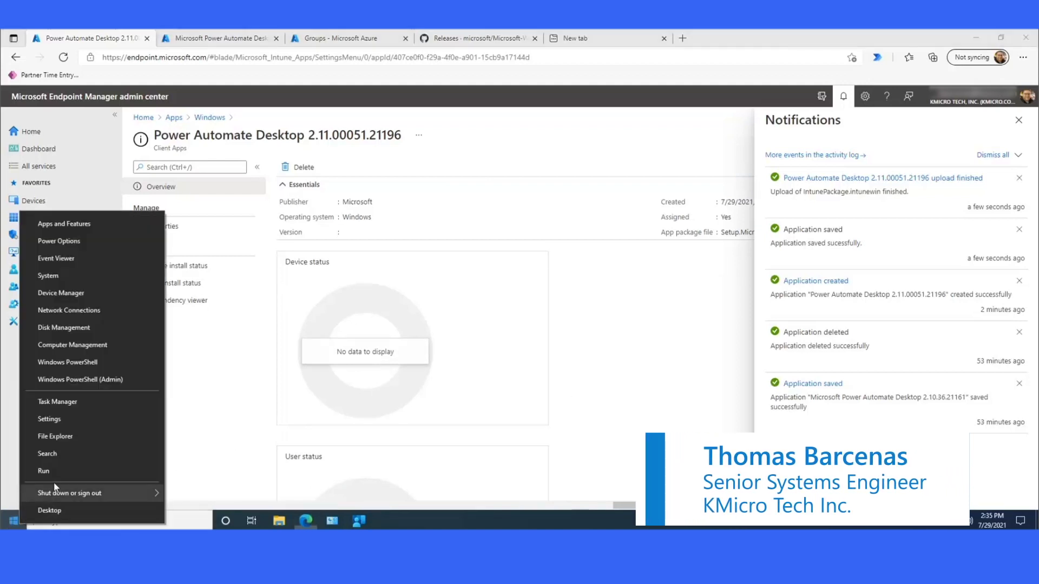
left_click(46, 470)
type("services.m")
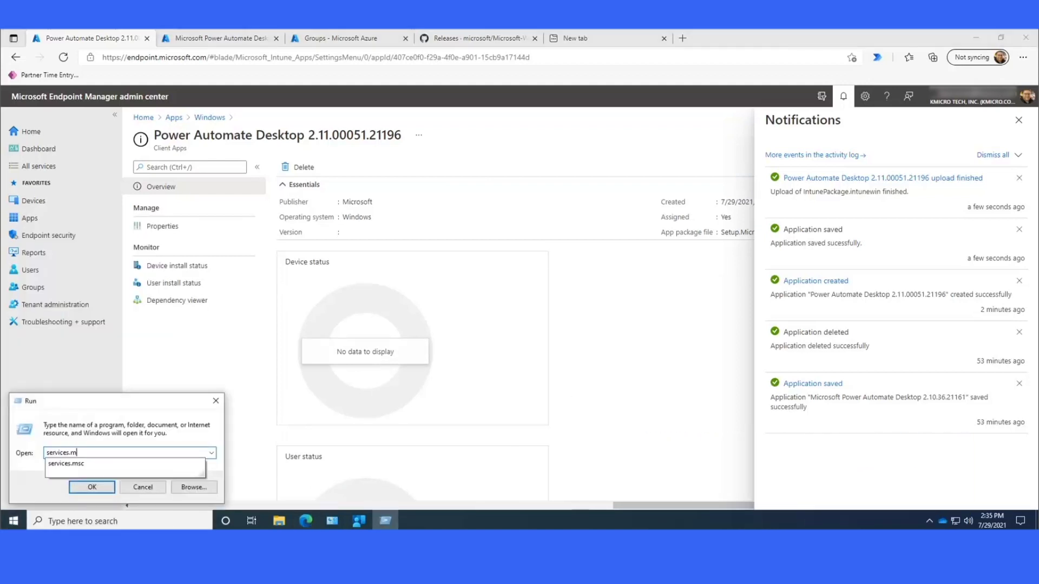
type("sc")
key("Return")
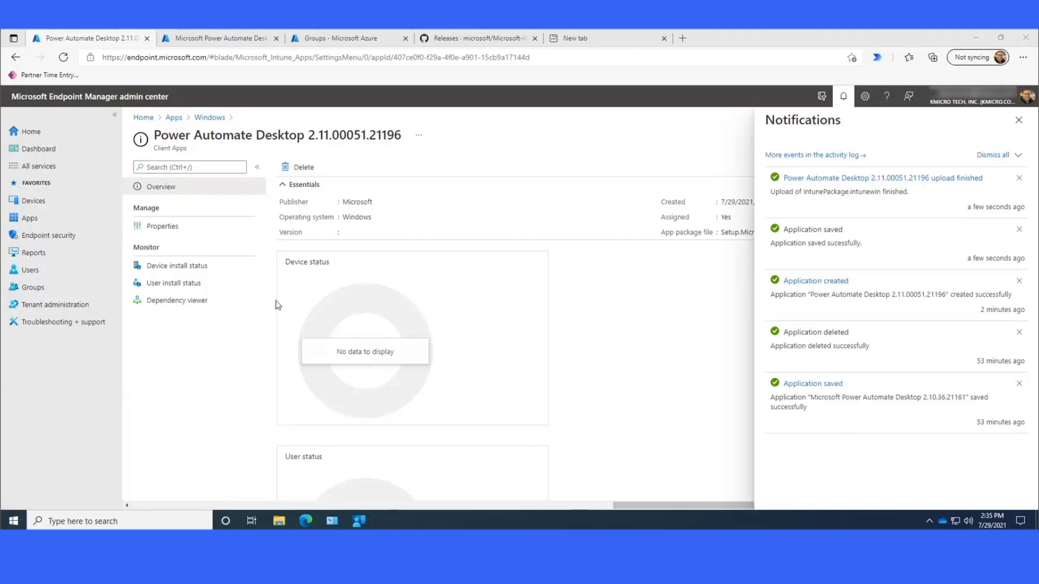
- Widen the Name column and restart the Microsoft Intune Management Extension service
scroll(367, 279, "down", 19)
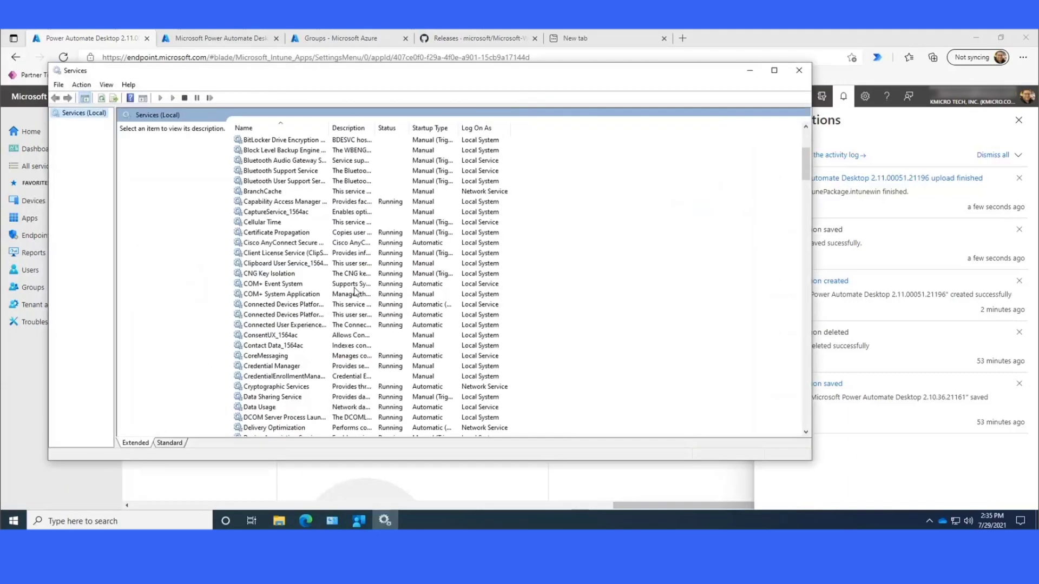
scroll(352, 298, "down", 8)
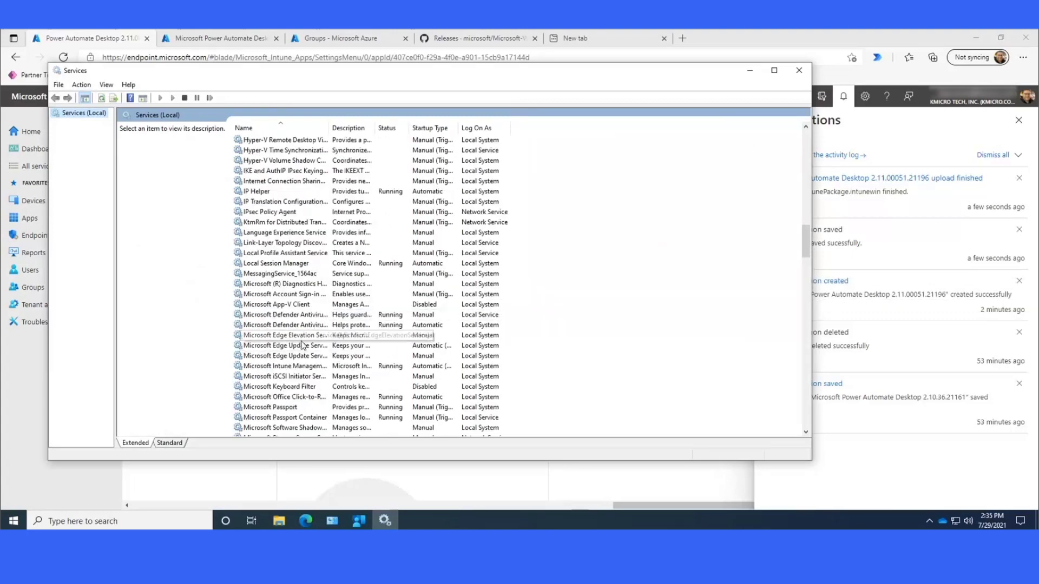
left_click(308, 366)
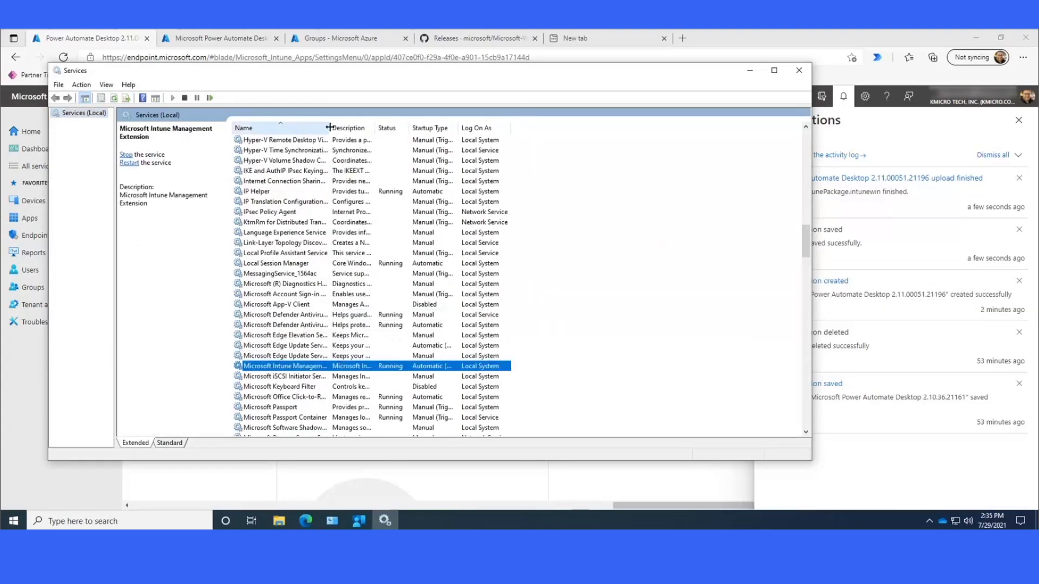
double_click(329, 127)
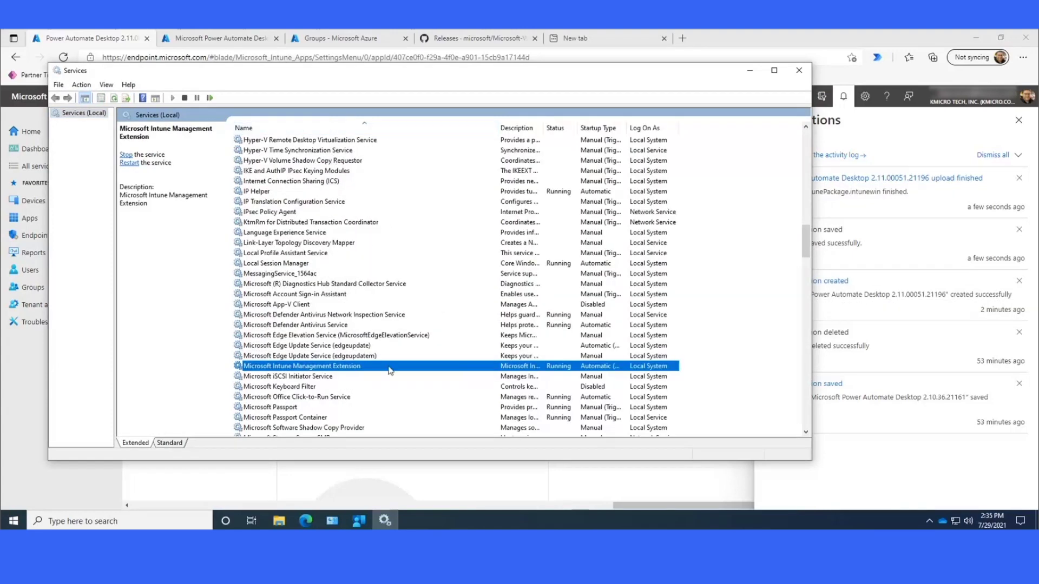
right_click(504, 369)
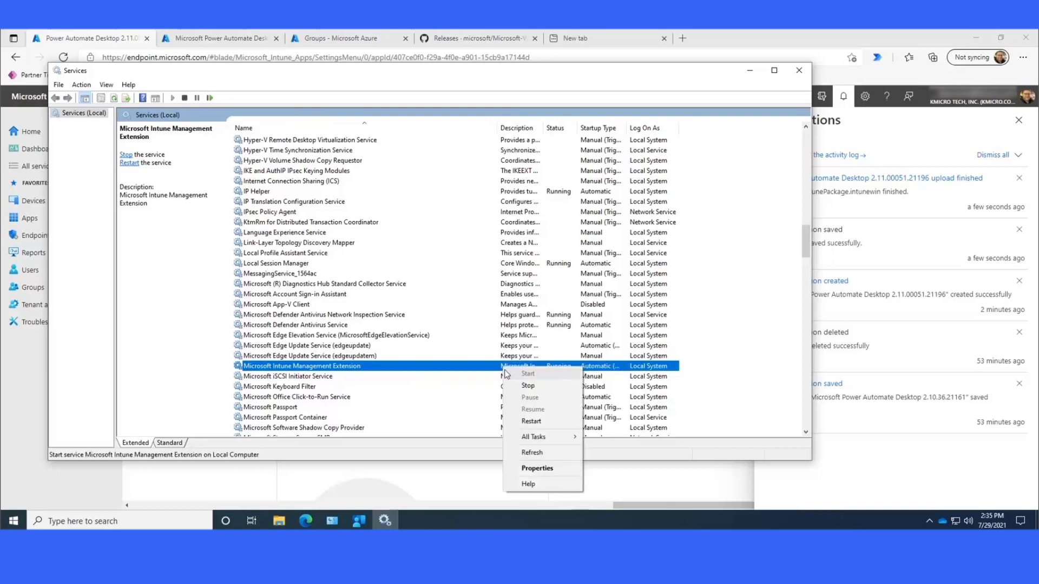
left_click(526, 424)
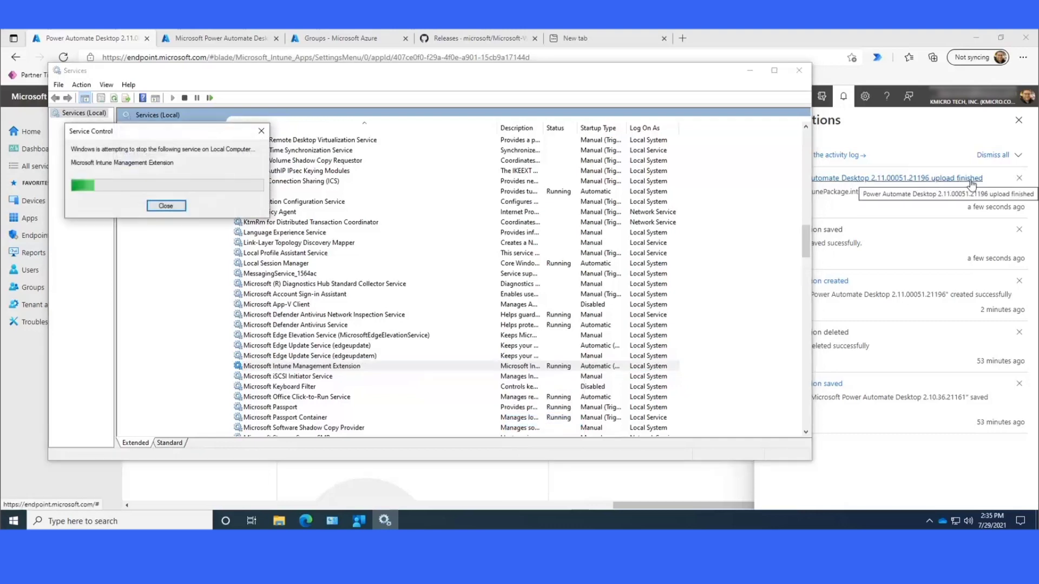
- Launch Registry Editor with regedit from the Run dialog, approving the admin prompt
left_click(268, 487)
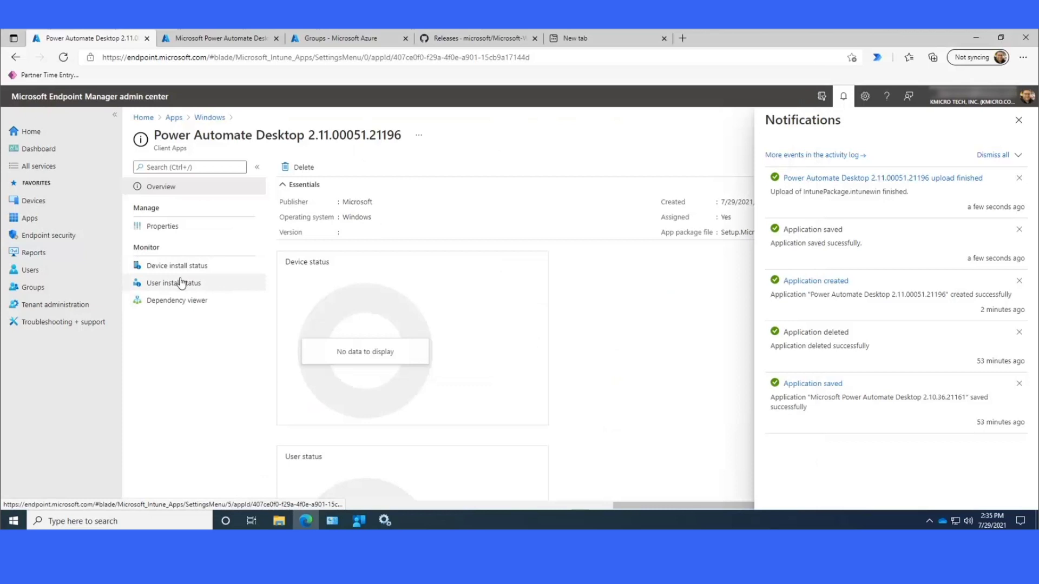
right_click(13, 521)
left_click(43, 473)
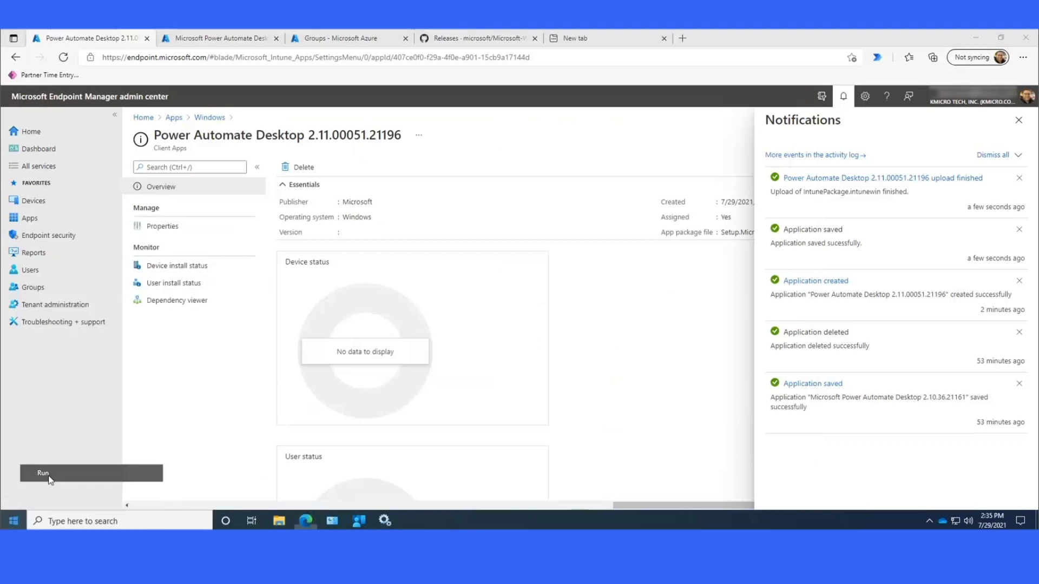
type("reged")
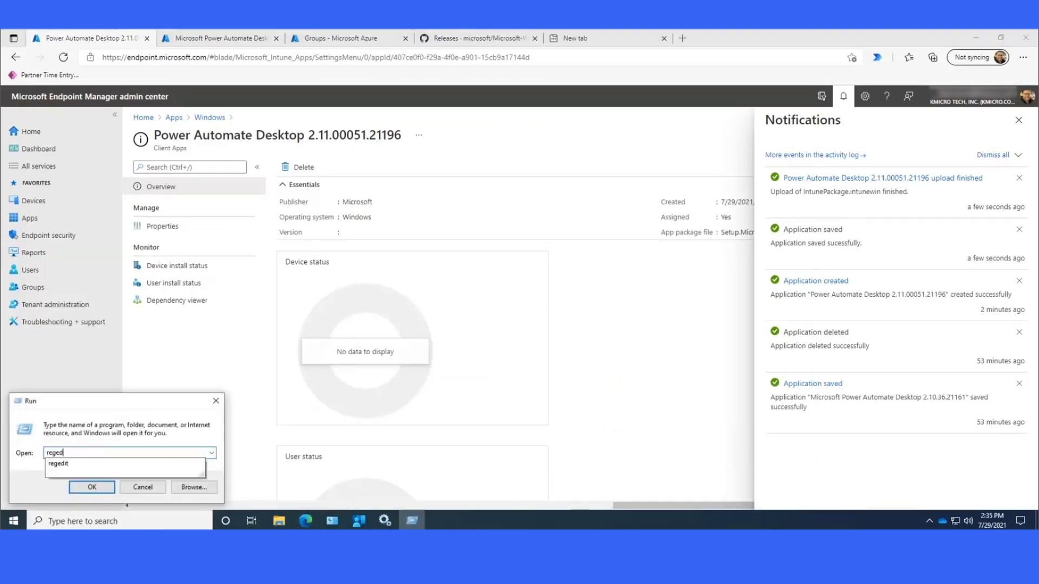
type("it")
key("Return")
left_click(475, 352)
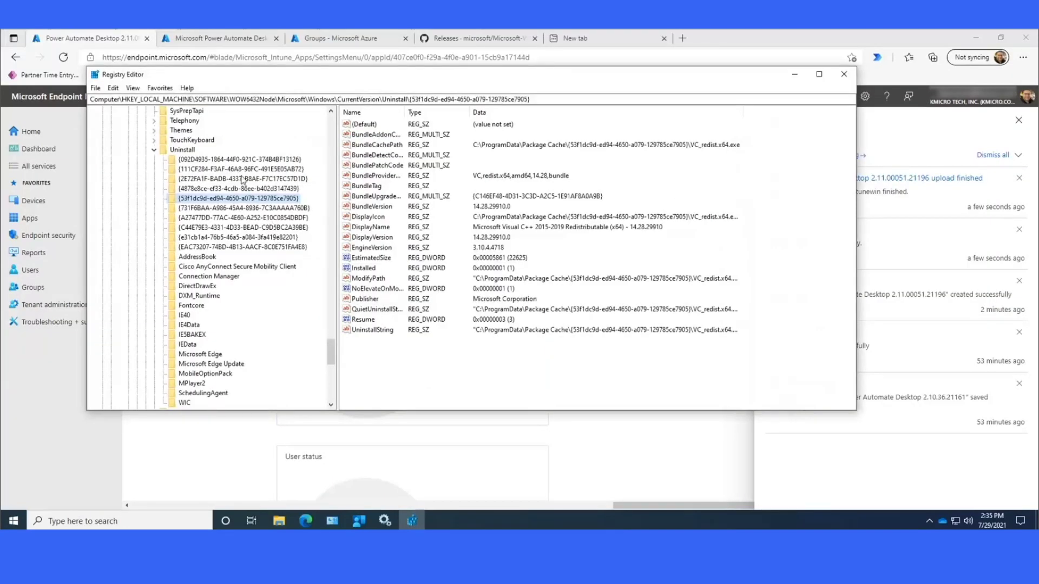
- Confirm the Power Automate Desktop uninstall key shows DisplayVersion 2.8.00073.21119, then minimize Registry Editor
left_click(235, 161)
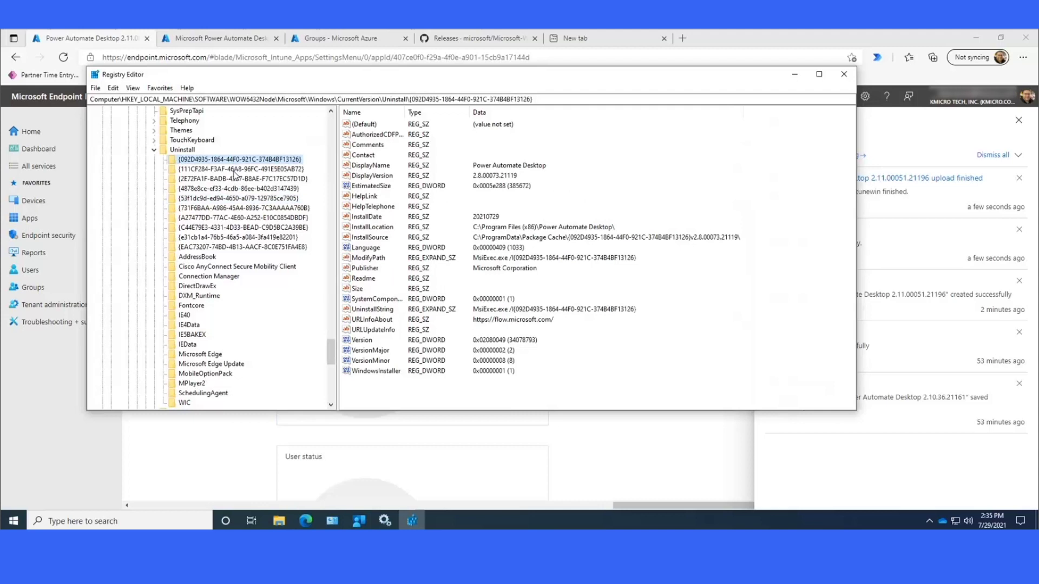
left_click(379, 175)
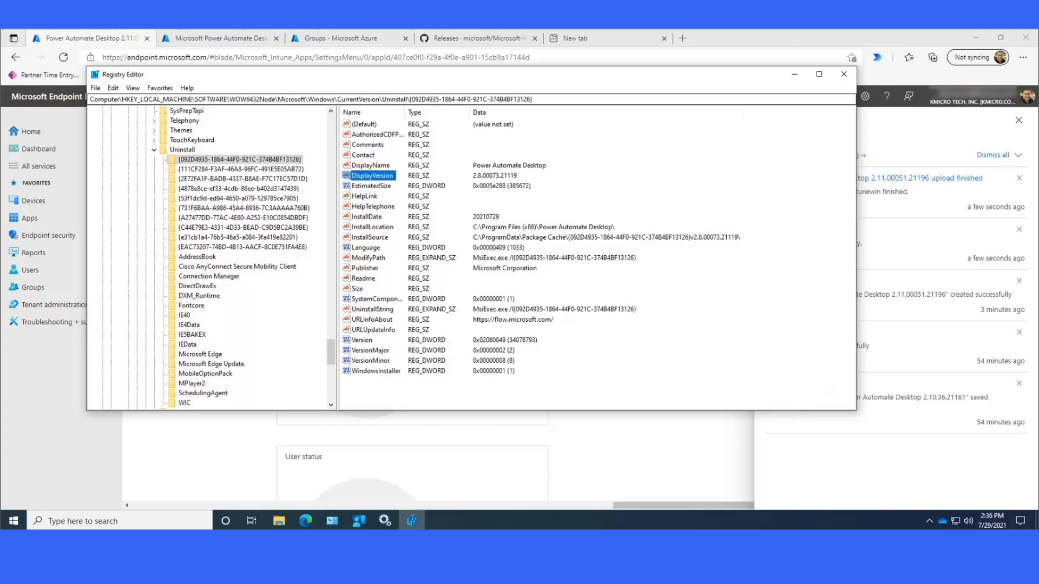
left_click(793, 76)
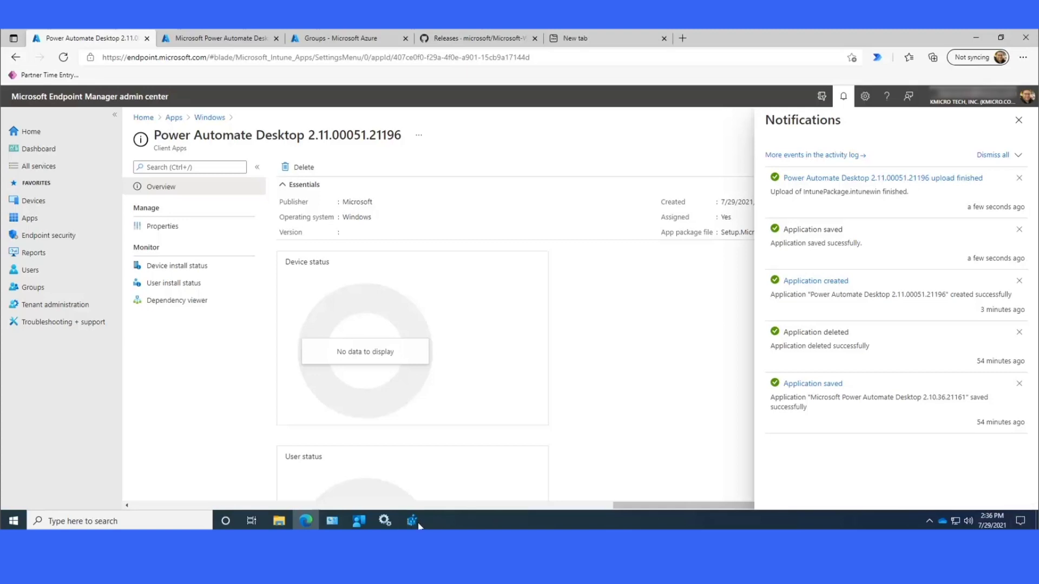
- Bring Services back to the front, showing Microsoft Intune Management Extension Running with Automatic startup
mouse_move(414, 518)
left_click(385, 520)
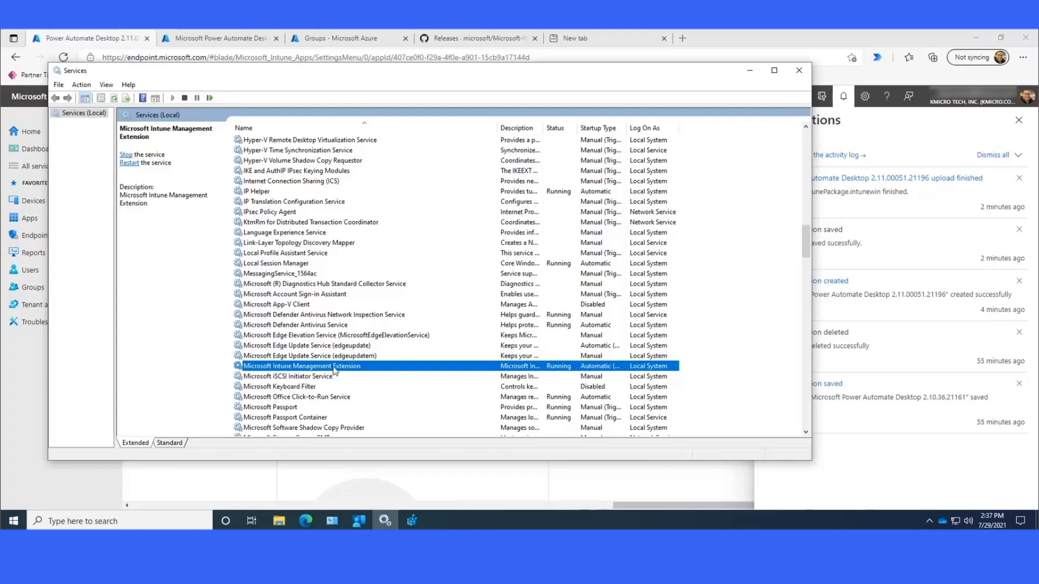
- Close the admin center Notifications pane without acting on the service
right_click(314, 370)
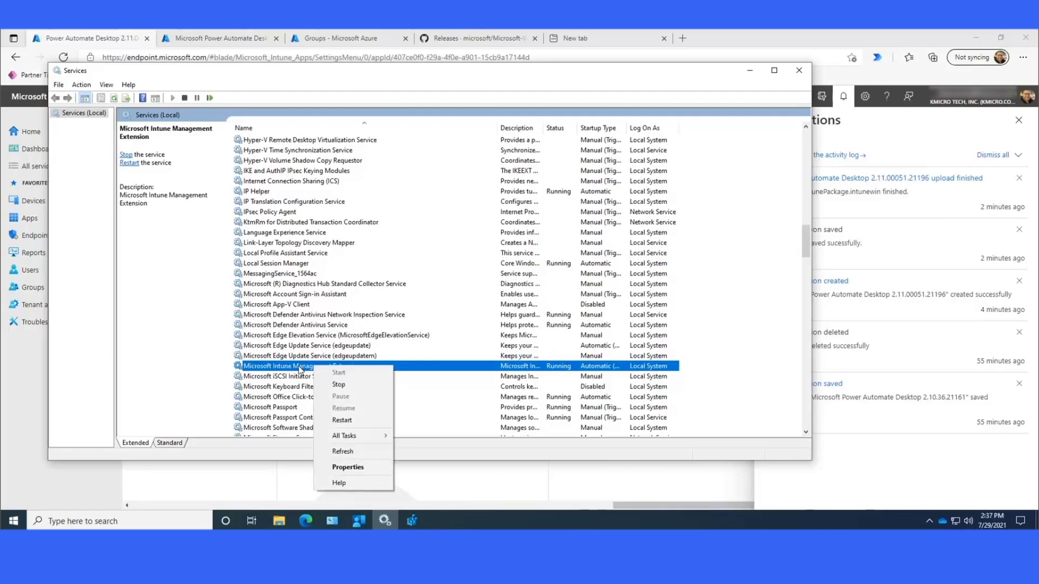
key("Escape")
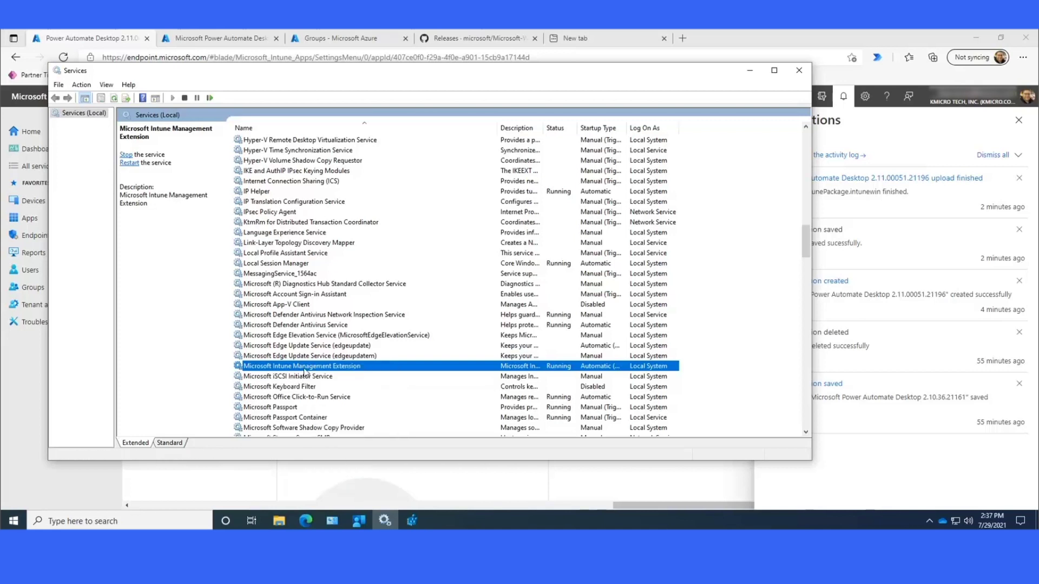
left_click(1018, 120)
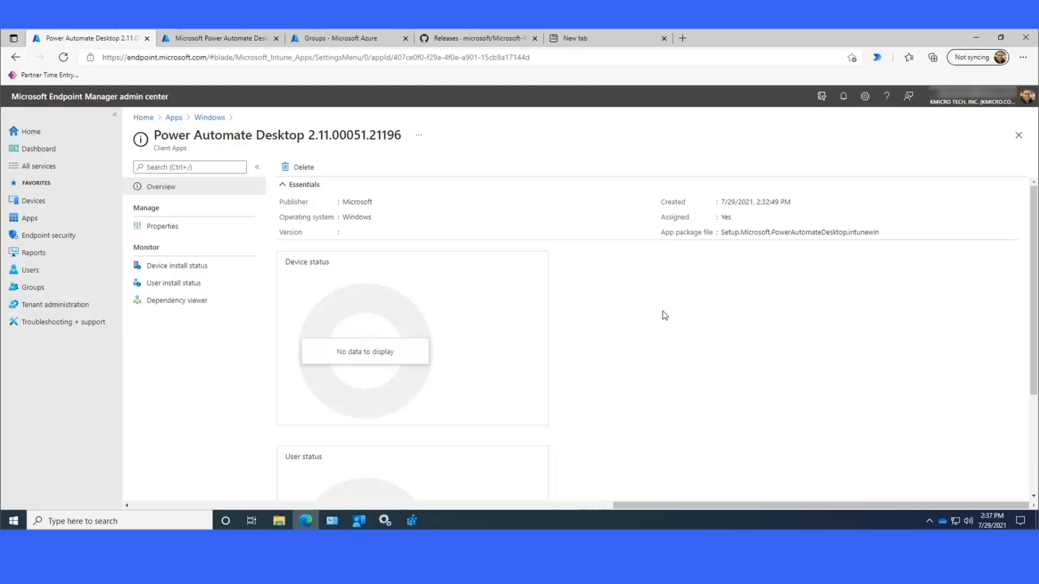
- Restart the Microsoft Intune Management Extension service again and return to the admin center app page
left_click(385, 521)
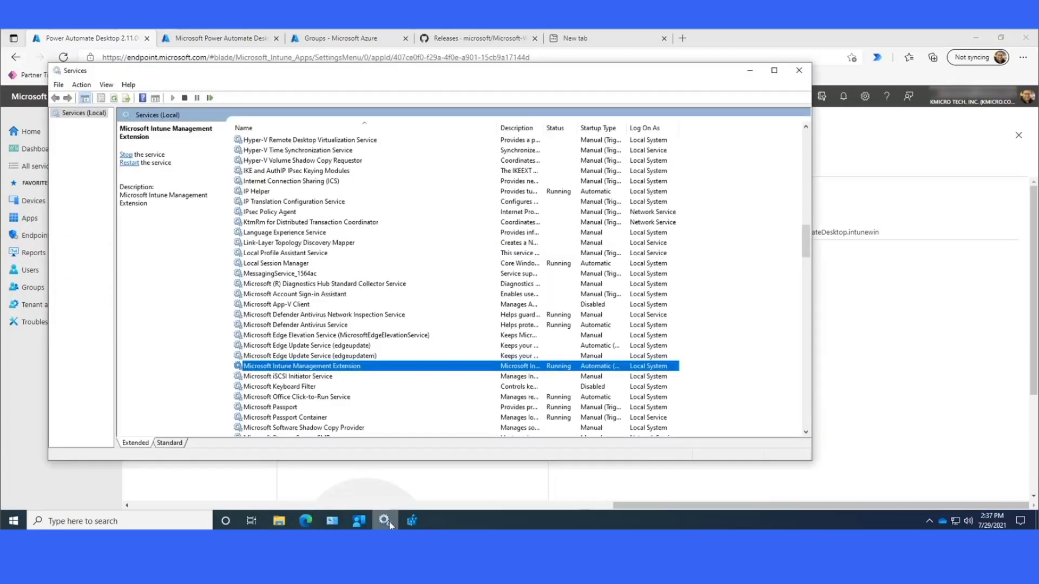
right_click(331, 369)
left_click(360, 422)
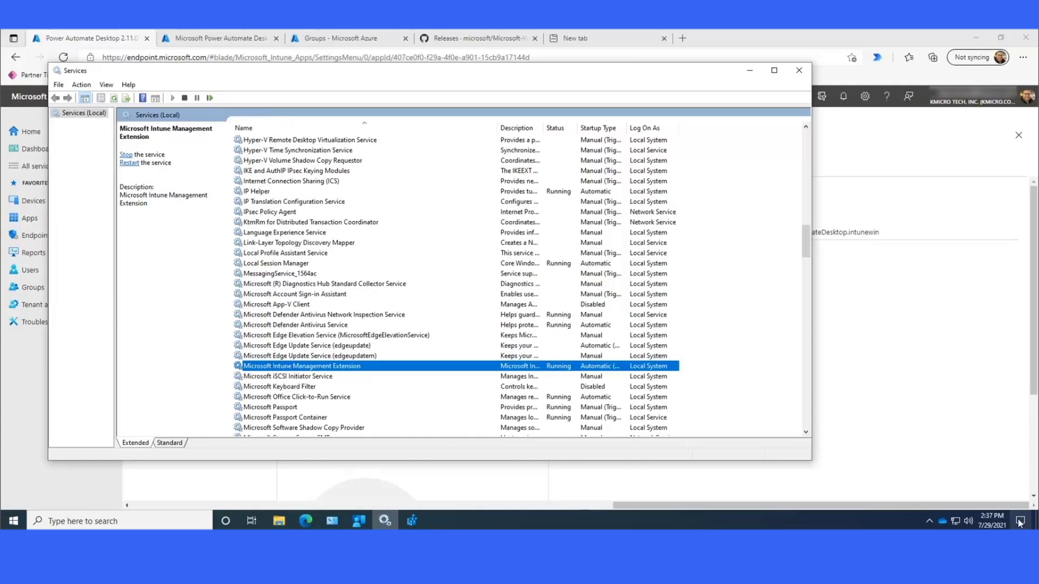
left_click(907, 376)
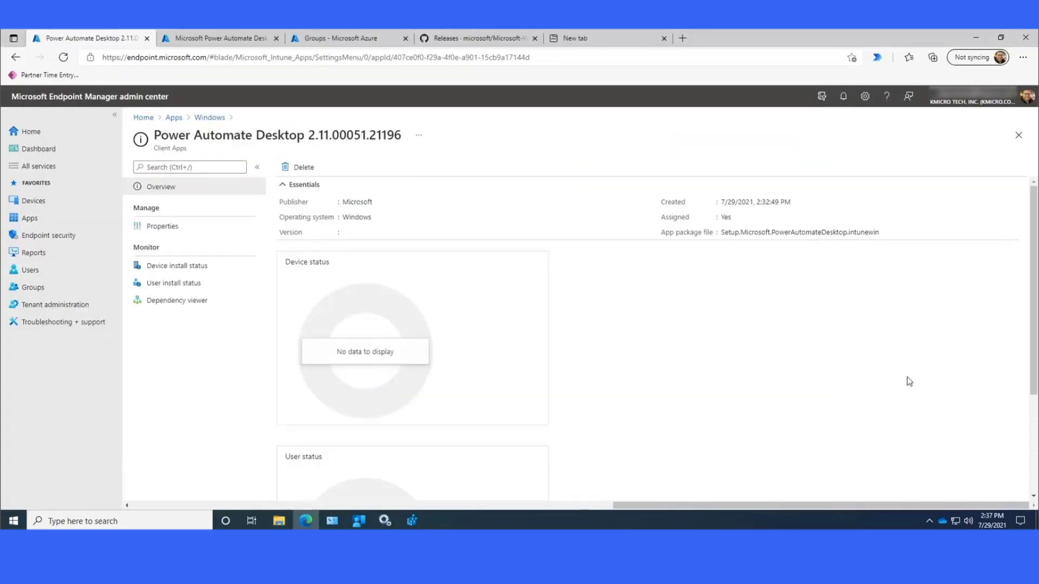
key("super+a")
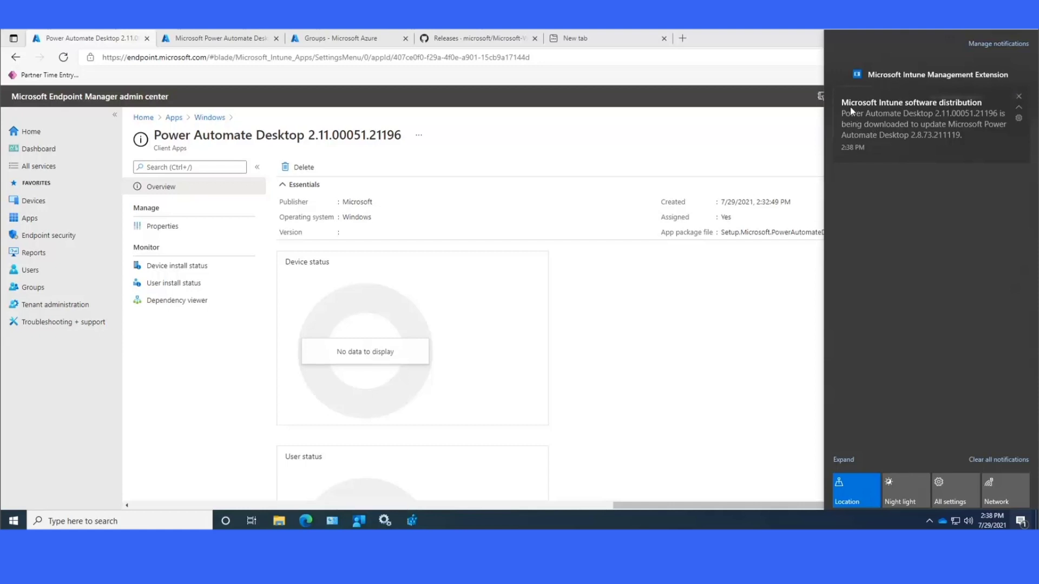
left_click(1020, 522)
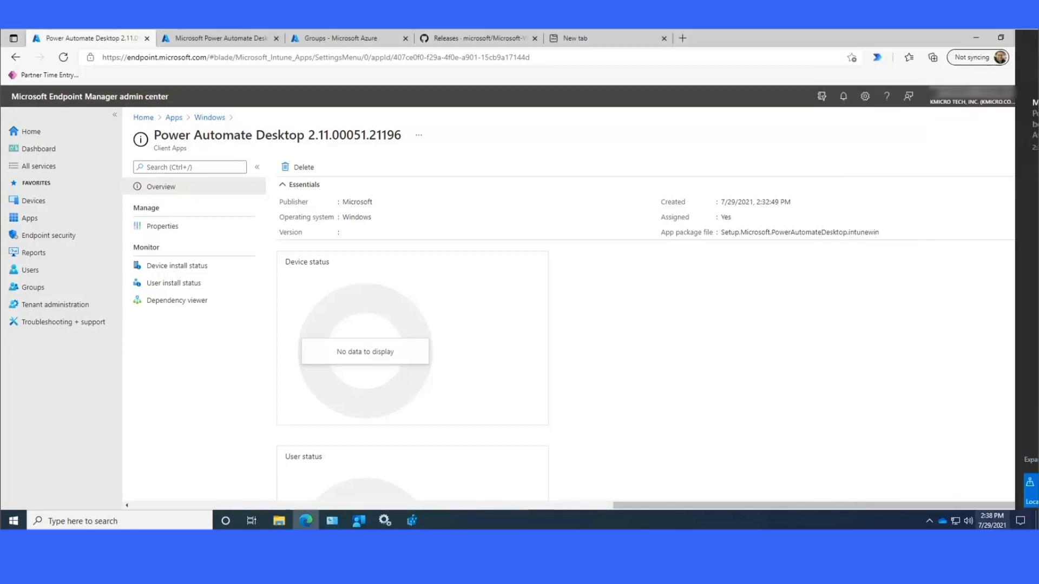
left_click(1020, 522)
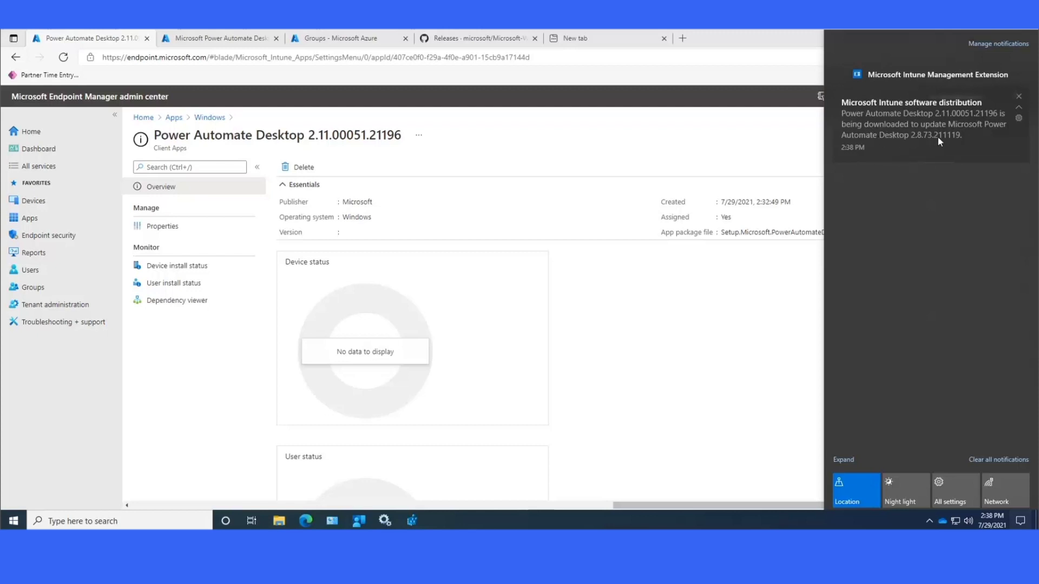
left_click(1020, 521)
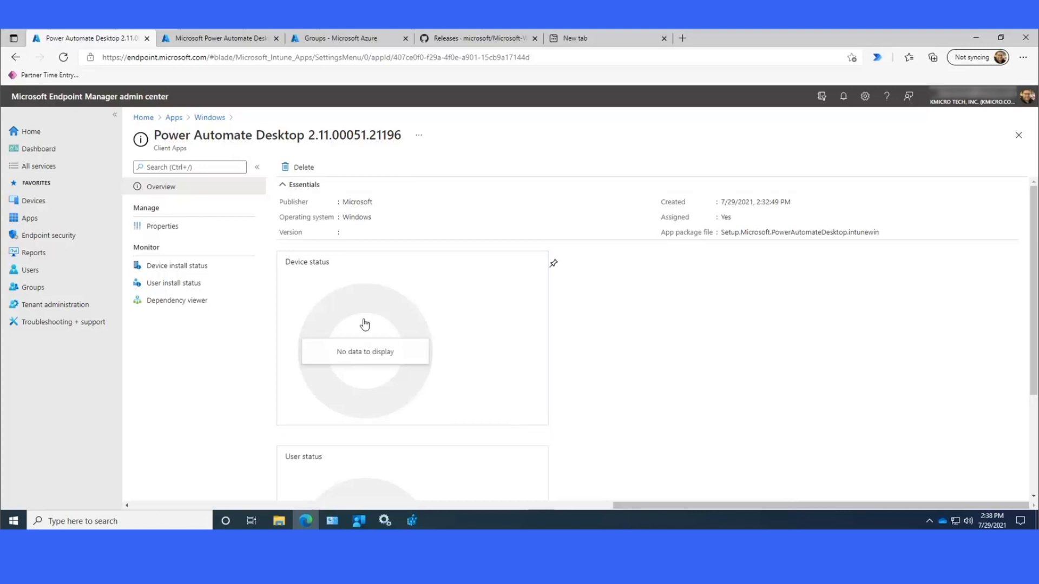
- Open the app's Properties and review the System install behavior and registry detection rule path
left_click(194, 233)
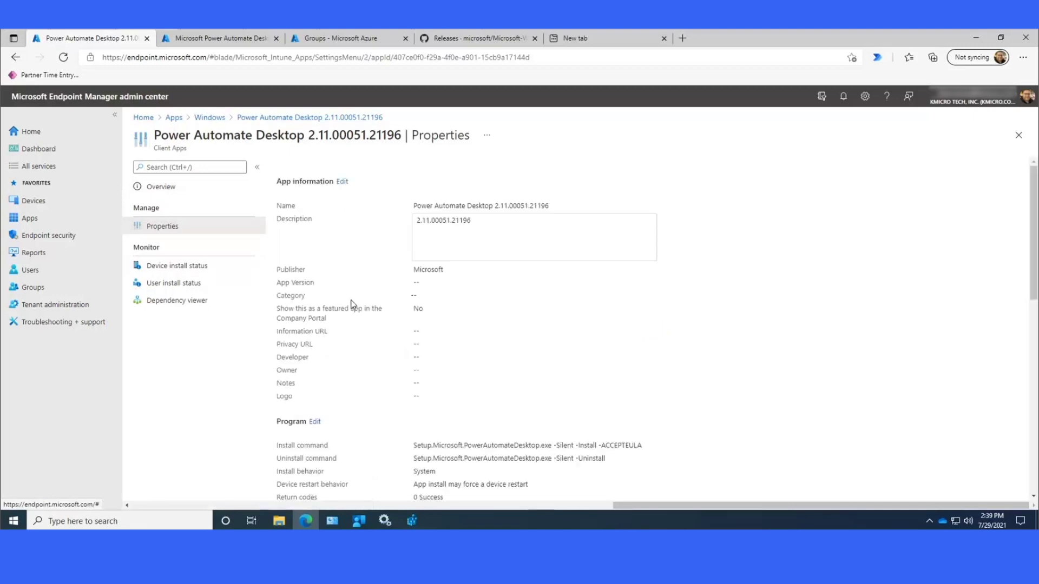
scroll(469, 354, "down", 3)
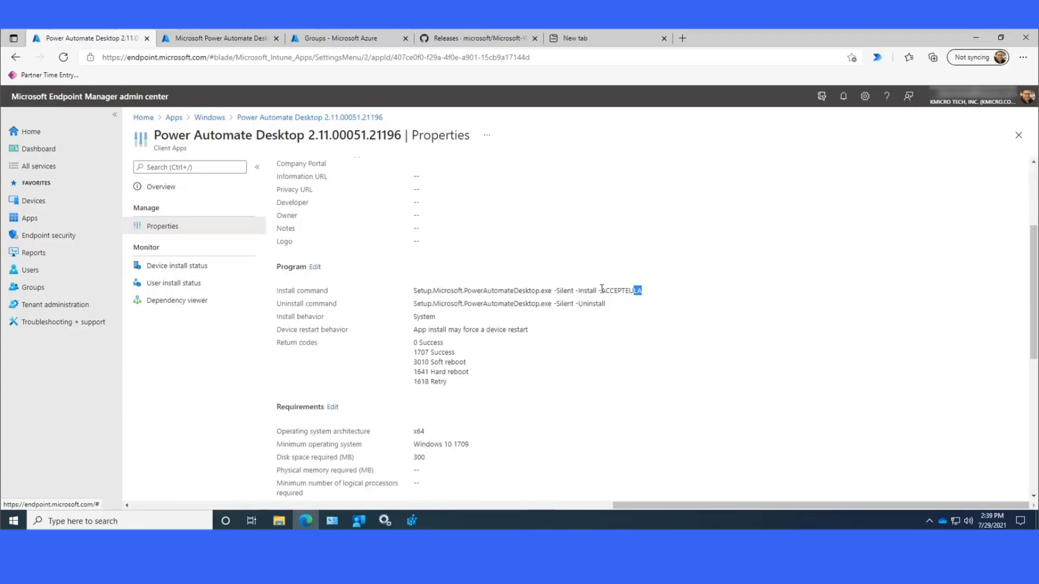
left_click_drag(642, 291, 445, 324)
double_click(424, 316)
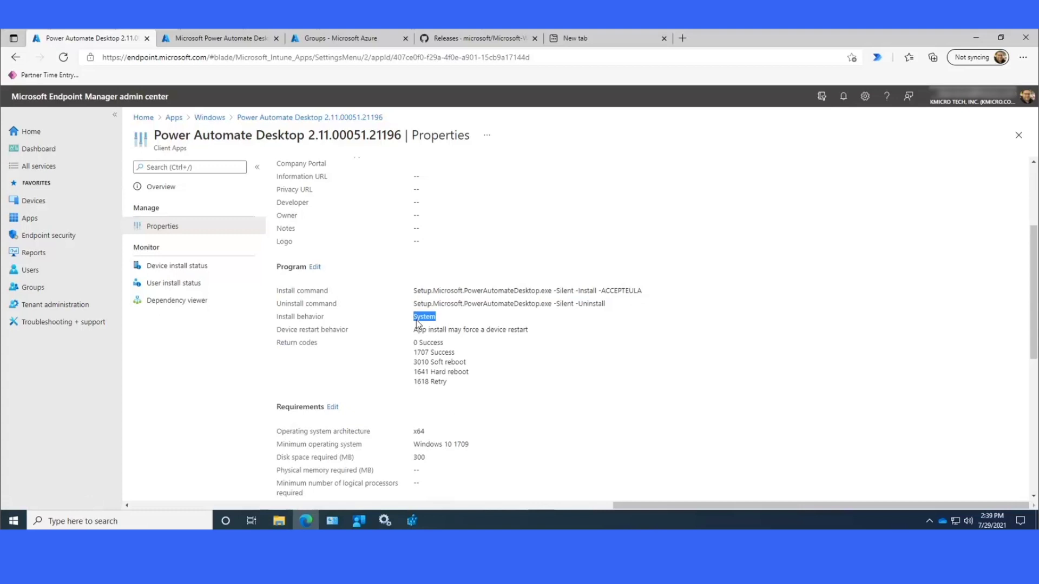
scroll(446, 349, "down", 1)
scroll(447, 349, "down", 4)
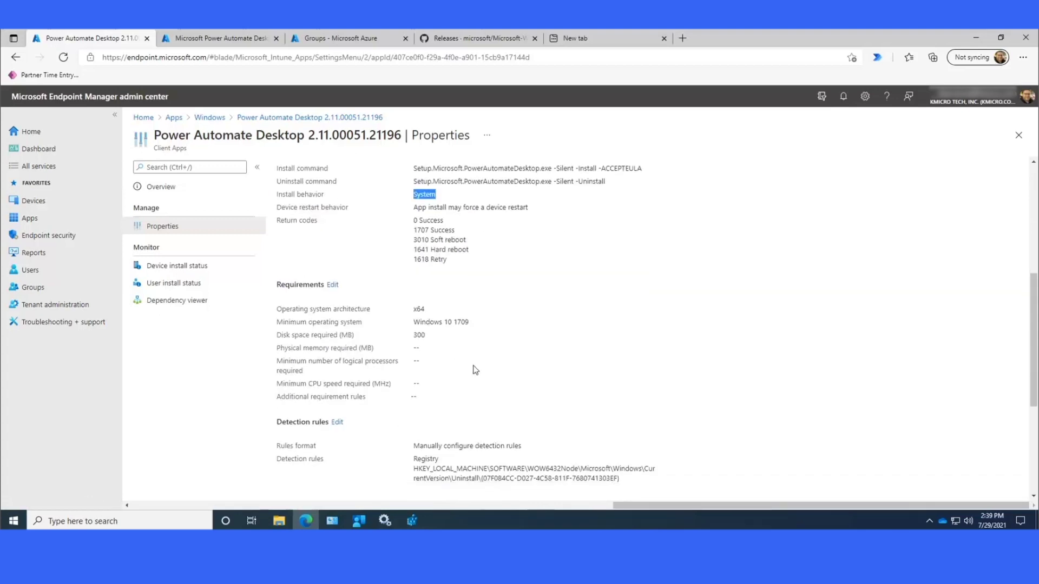
left_click_drag(621, 398, 414, 385)
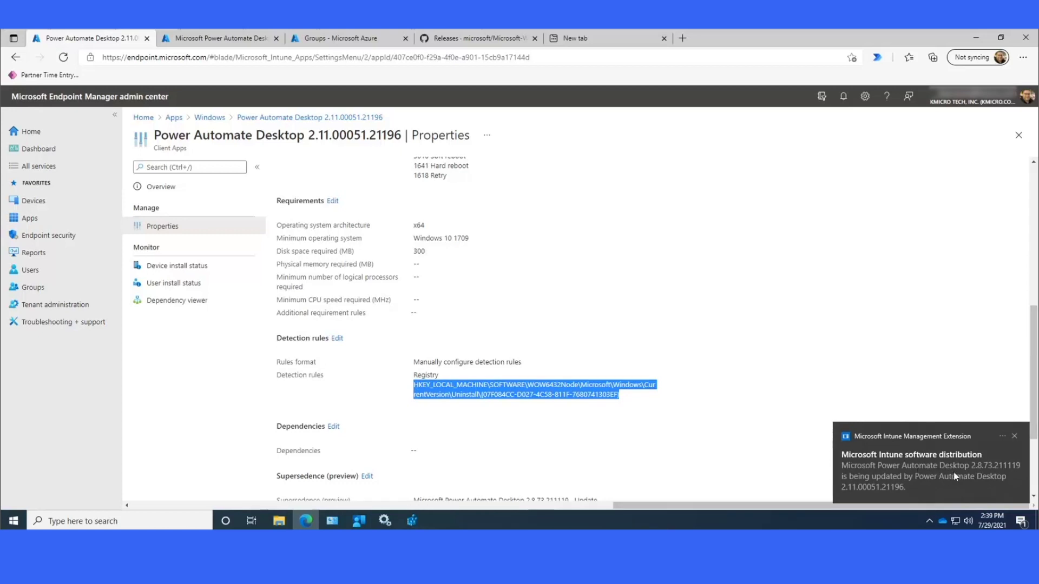
- Dismiss the Intune toast and Action Center, then locate the Show all toast notifications assignment setting
left_click(1015, 436)
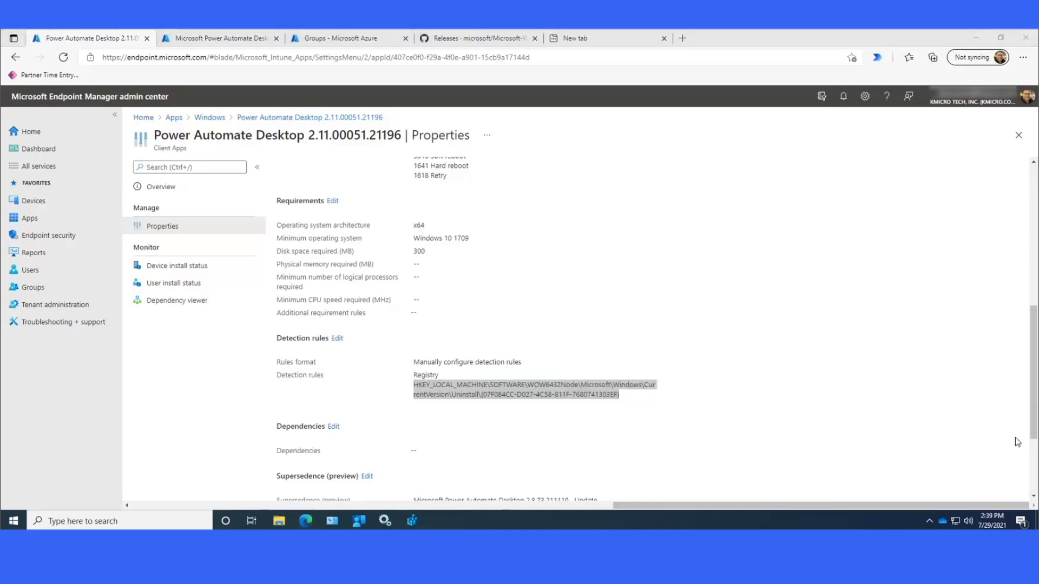
left_click(1019, 521)
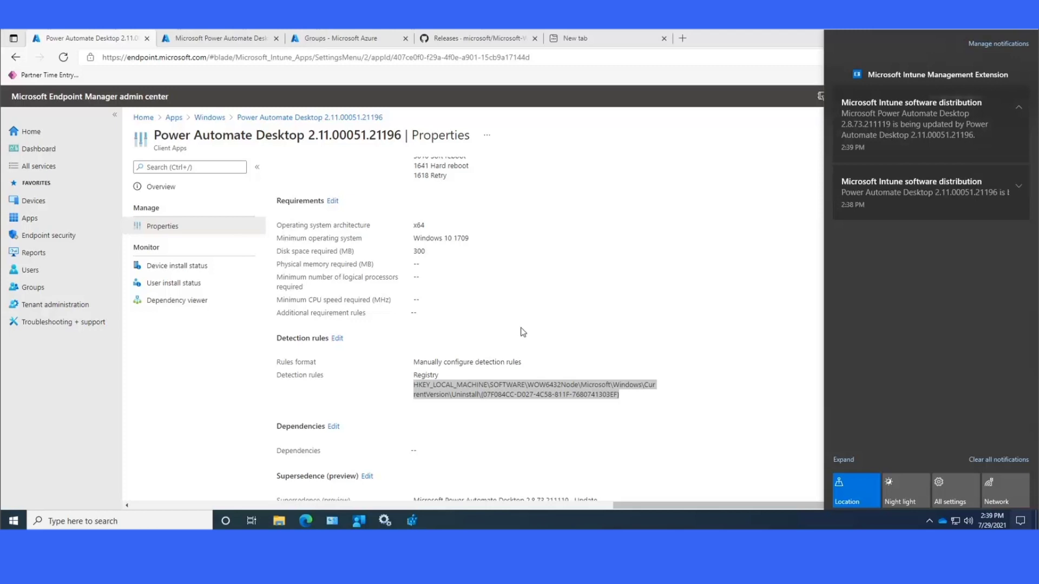
left_click(560, 320)
scroll(566, 331, "down", 2)
scroll(565, 331, "down", 1)
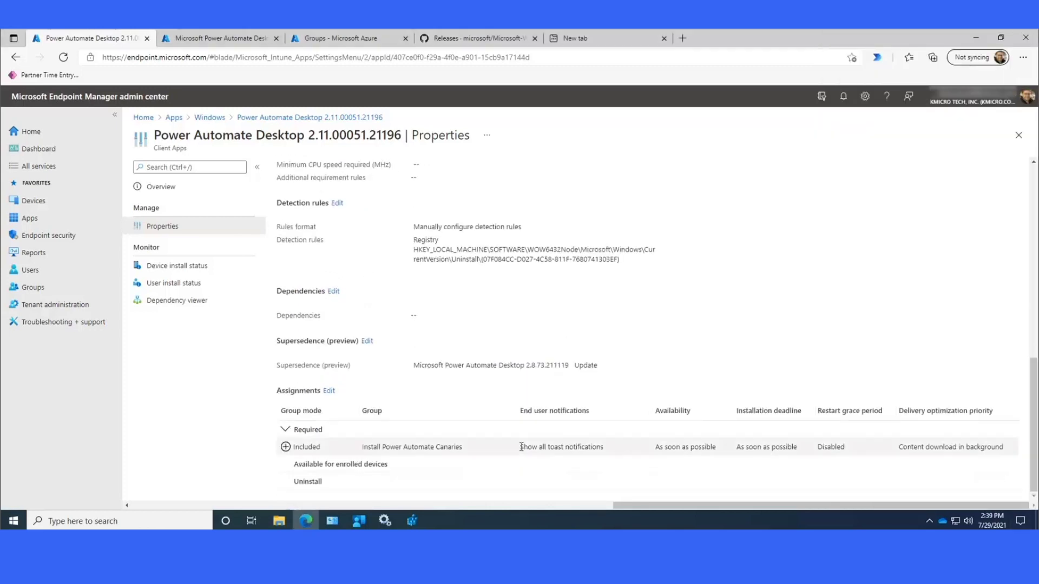
left_click_drag(604, 448, 521, 446)
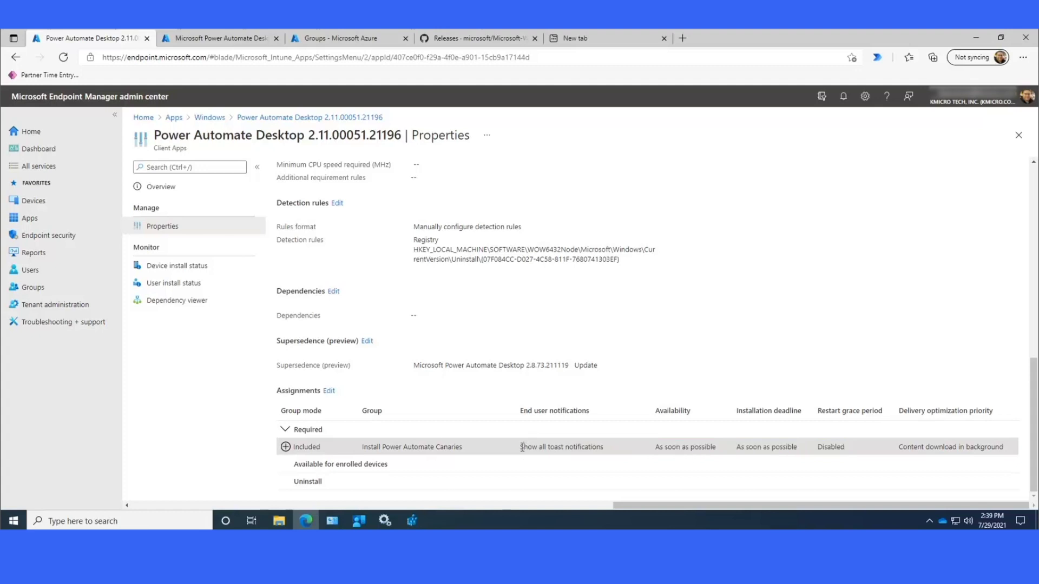
left_click(330, 411)
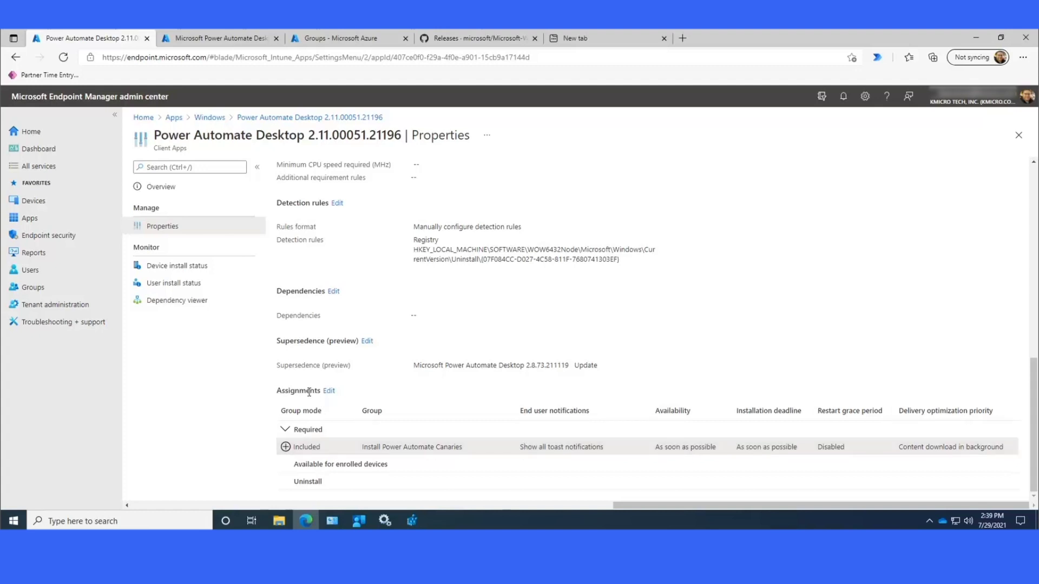
- Open the Canaries group's assignment, view end user notification choices, and close it unchanged
left_click(328, 392)
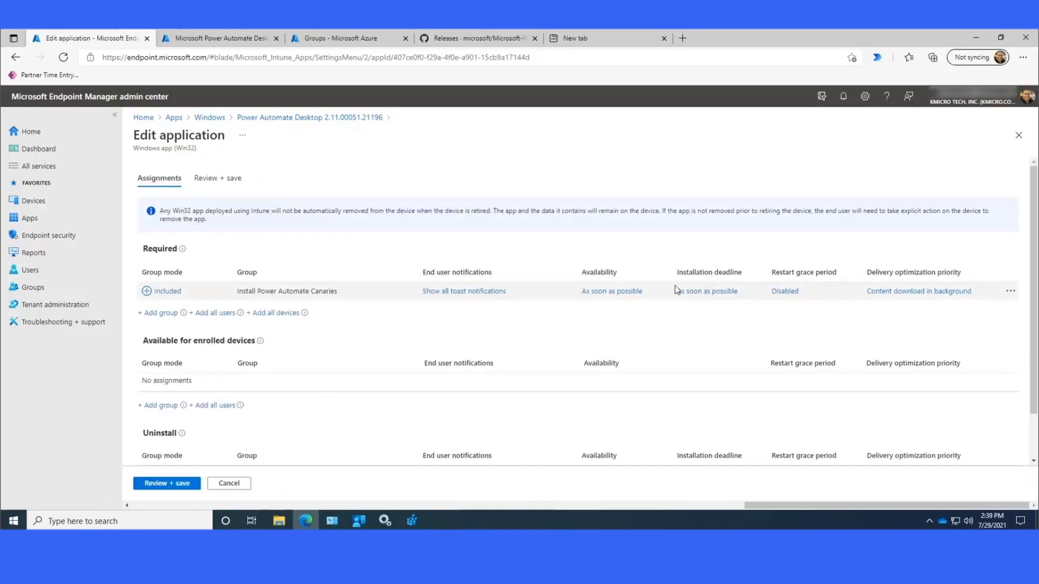
left_click(487, 292)
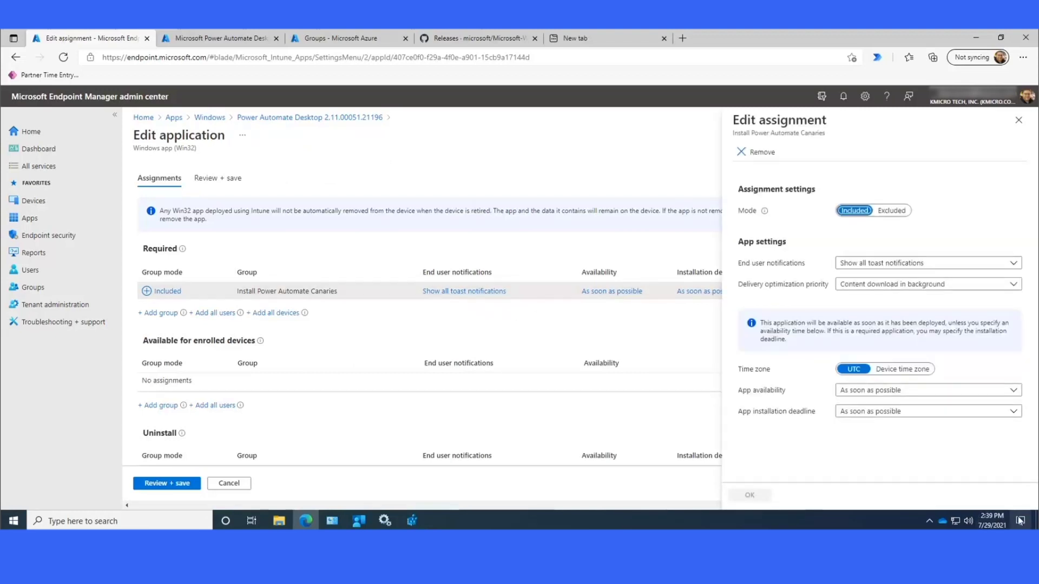
left_click(898, 264)
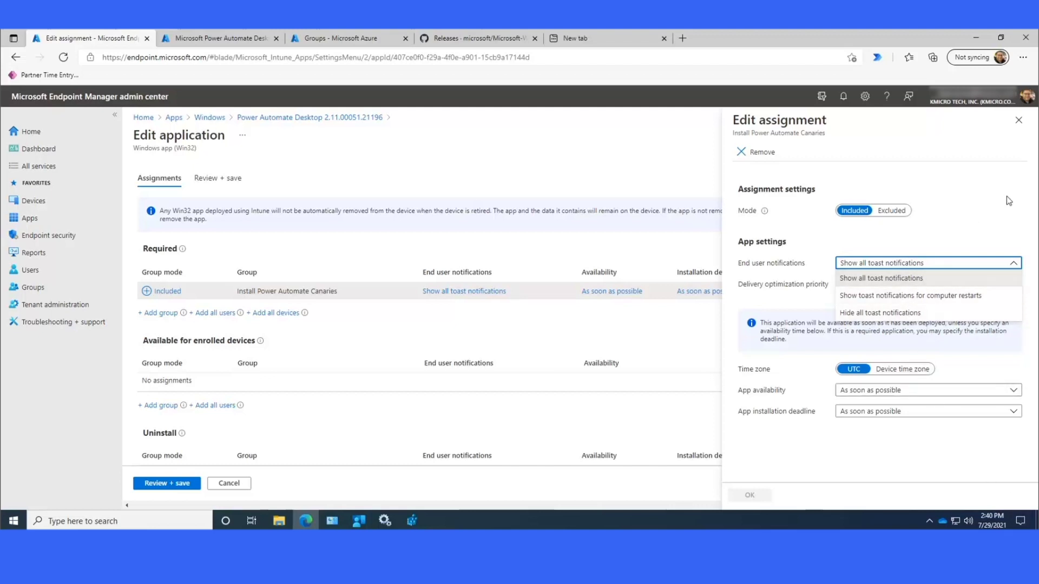
left_click(1017, 121)
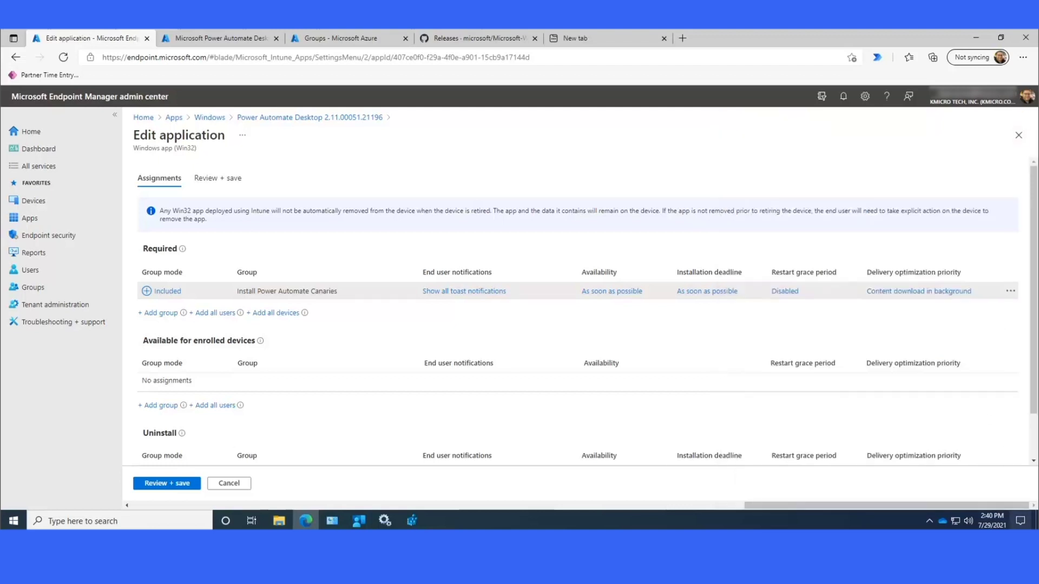
left_click(1021, 522)
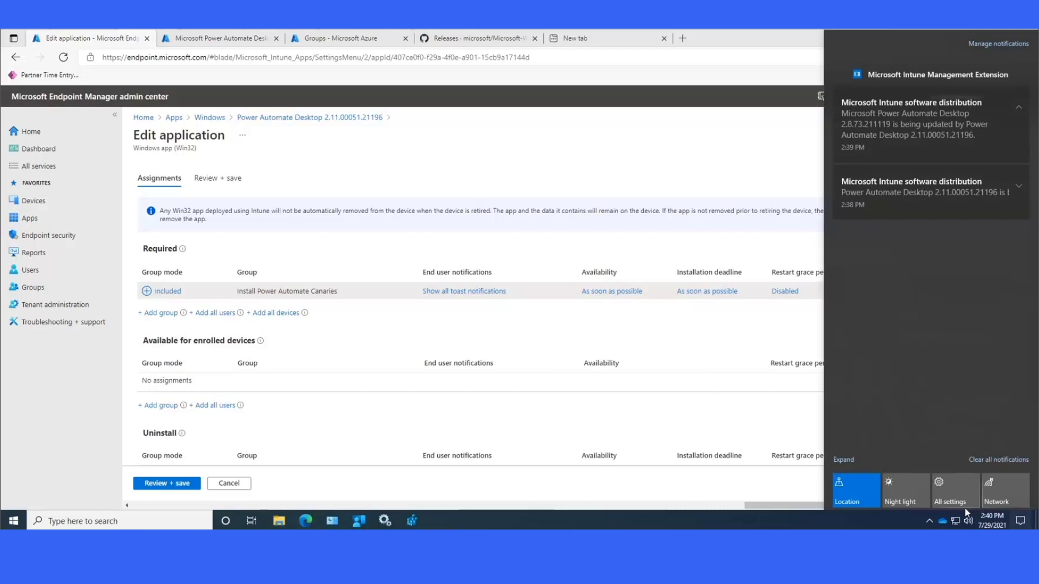
right_click(484, 520)
left_click(508, 468)
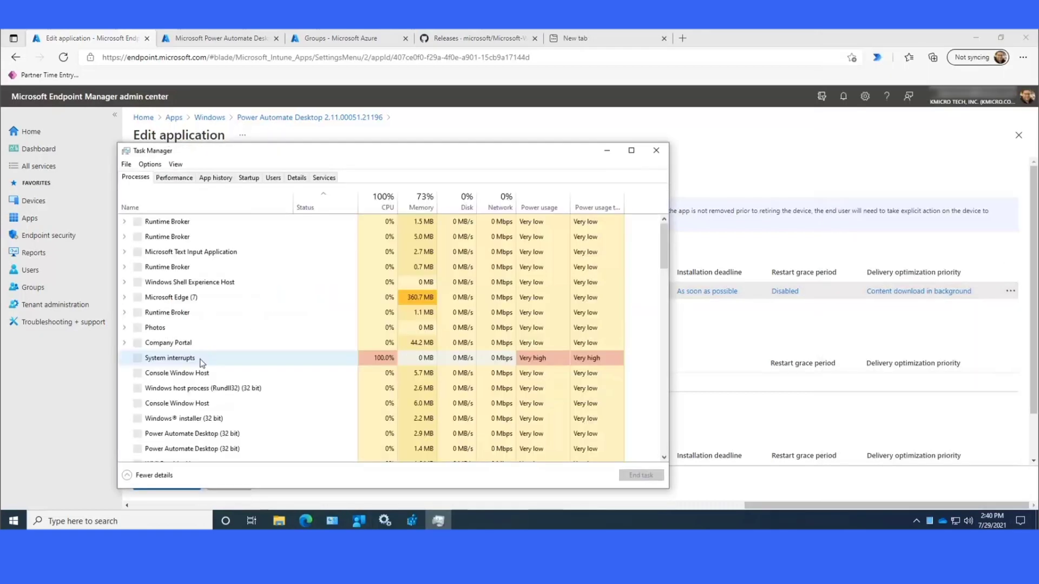
left_click(296, 178)
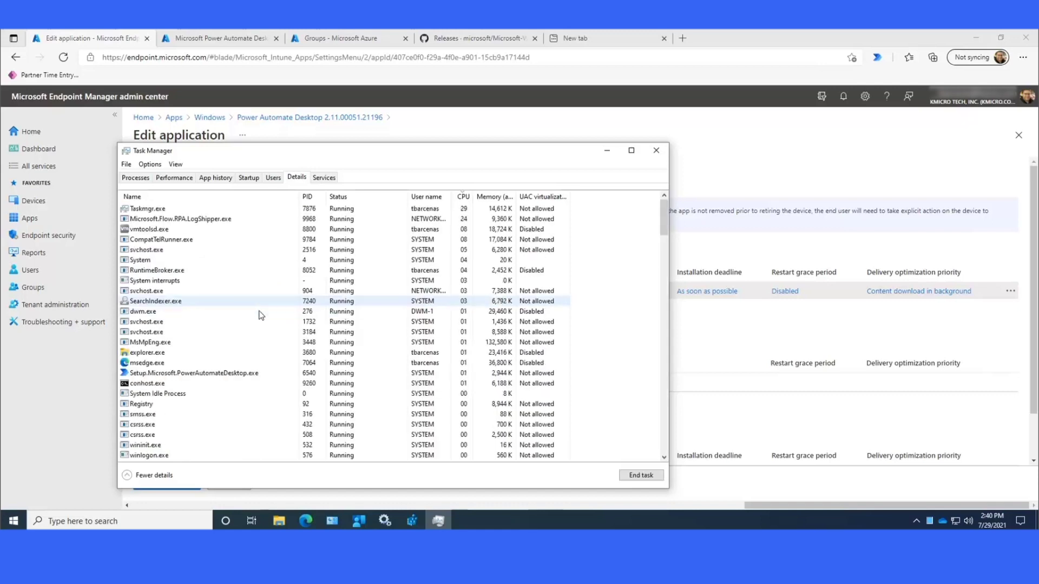
left_click(162, 375)
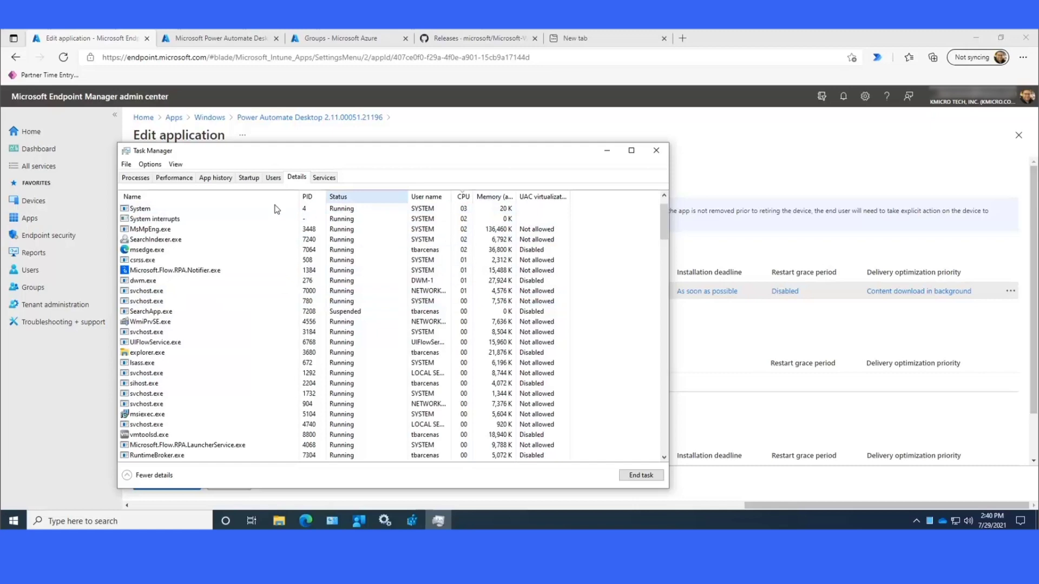
left_click(225, 199)
scroll(273, 313, "down", 15)
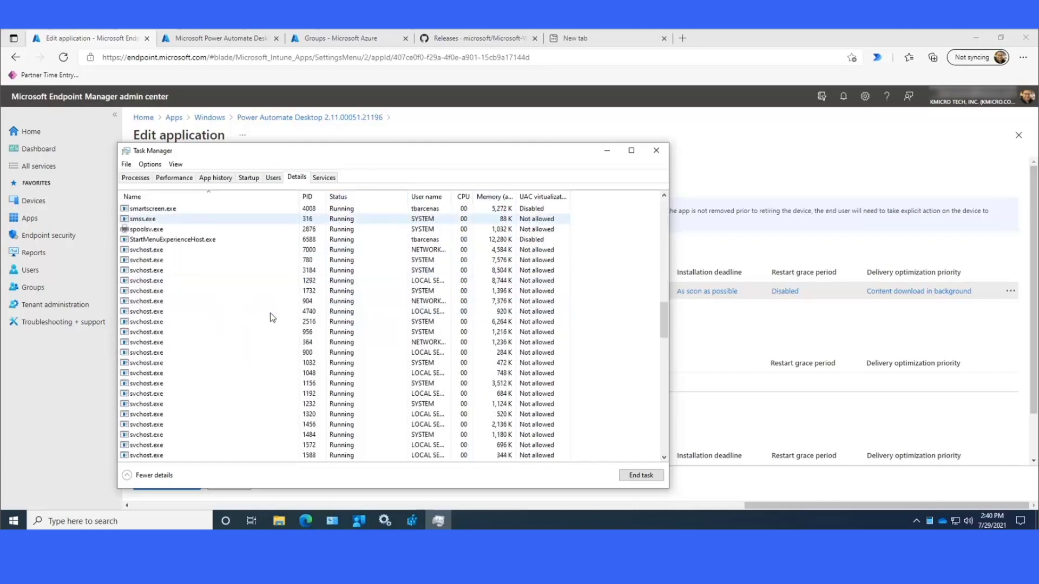
scroll(273, 319, "down", 8)
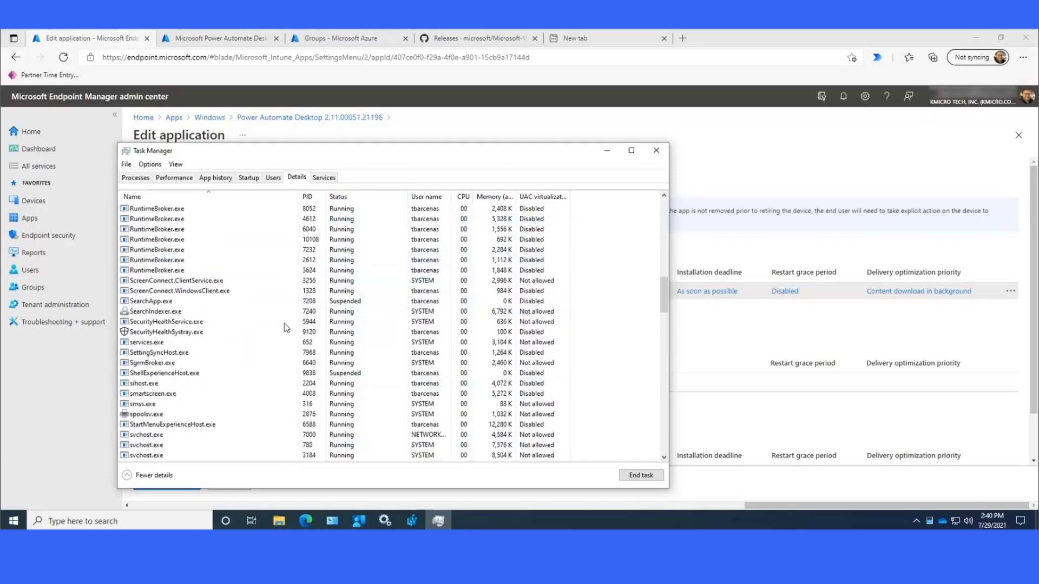
scroll(286, 330, "down", 12)
left_click(223, 292)
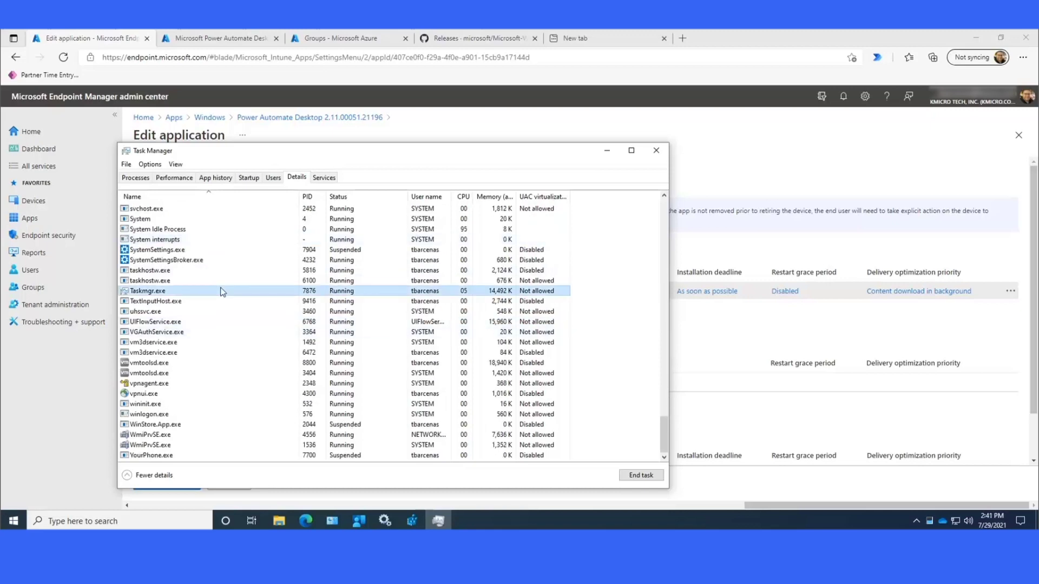
key("p")
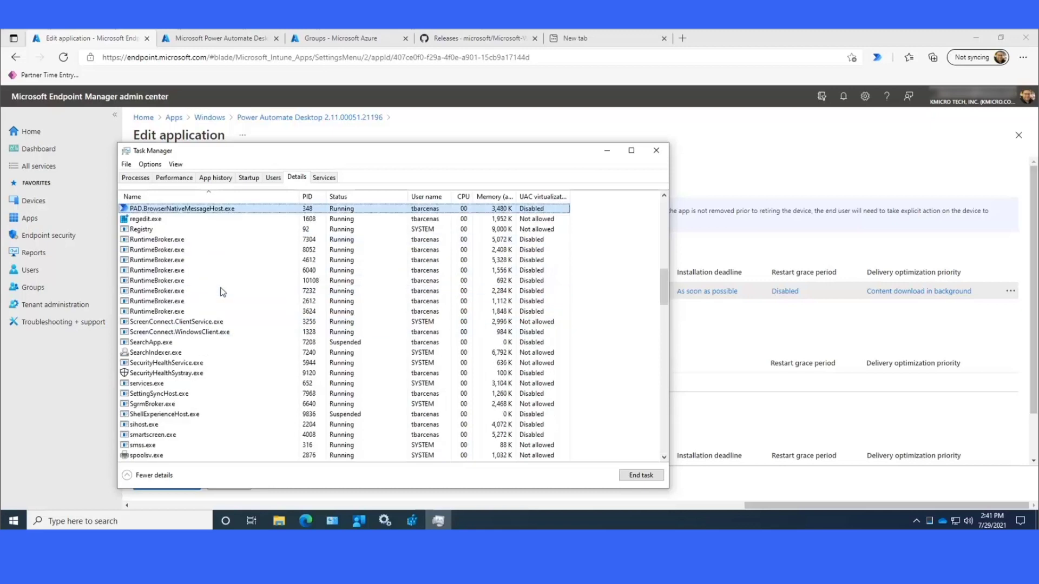
key("s")
key("e")
key("t")
scroll(232, 297, "up", 12)
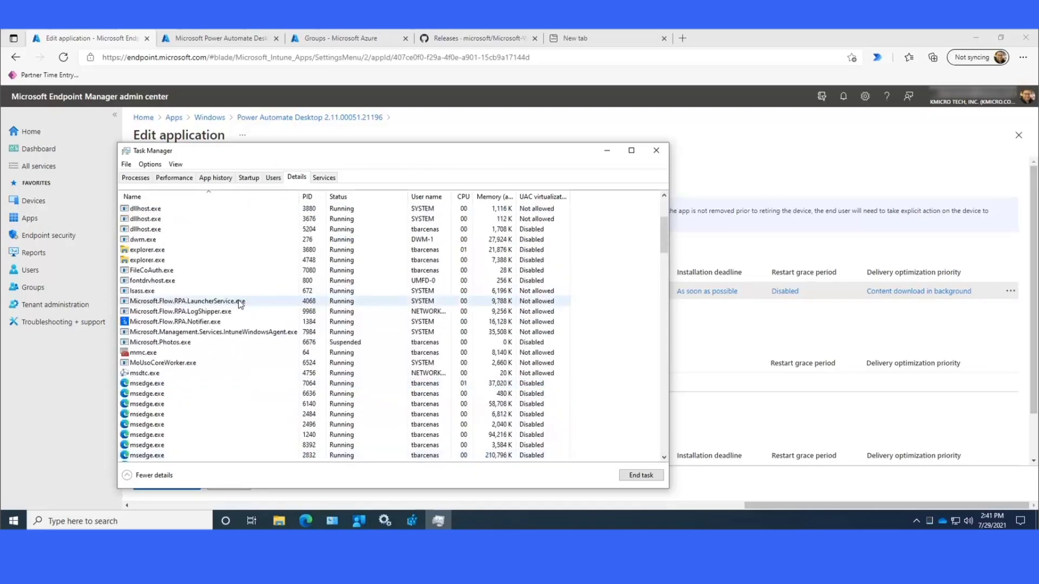
scroll(238, 303, "up", 8)
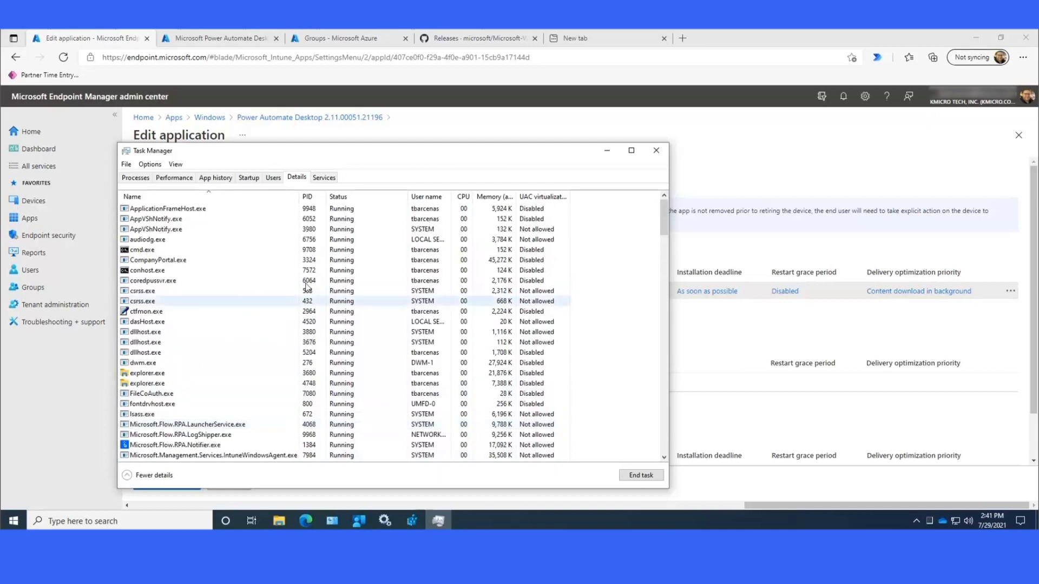
left_click(656, 150)
- Open Programs and Features by running appwiz.cpl from the Run dialog
right_click(14, 521)
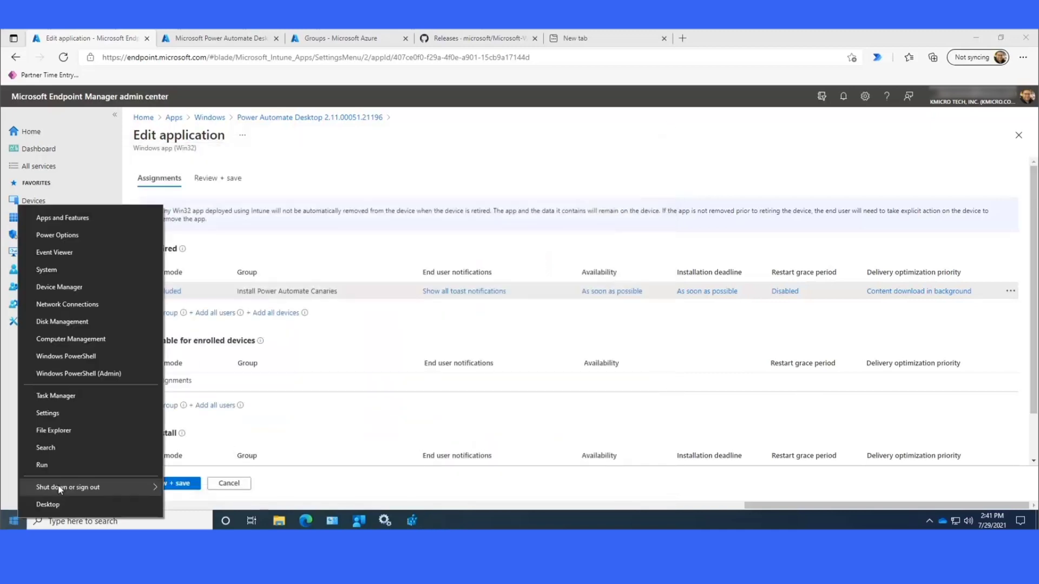
left_click(76, 461)
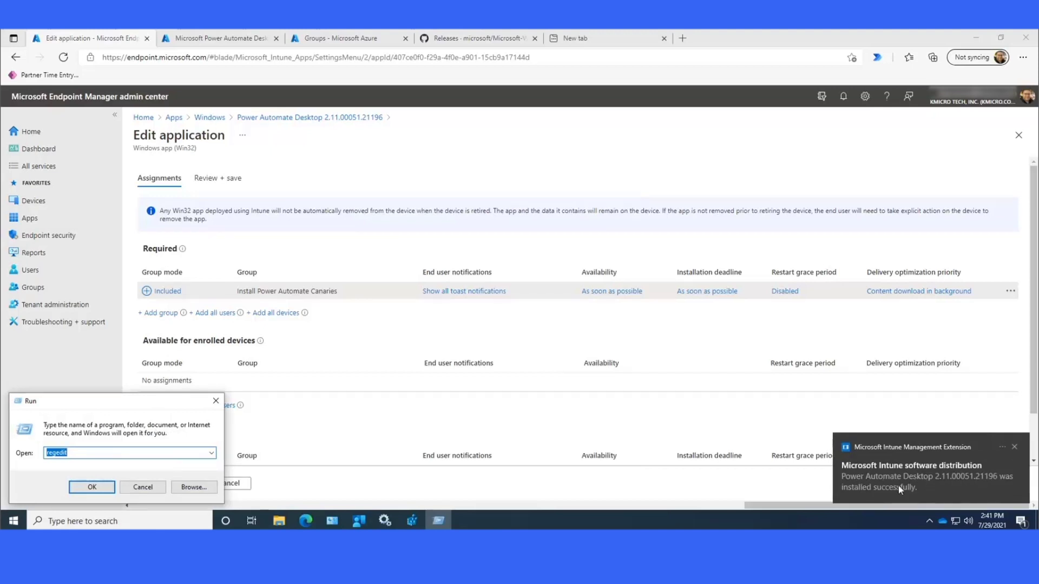
type("appwiz.")
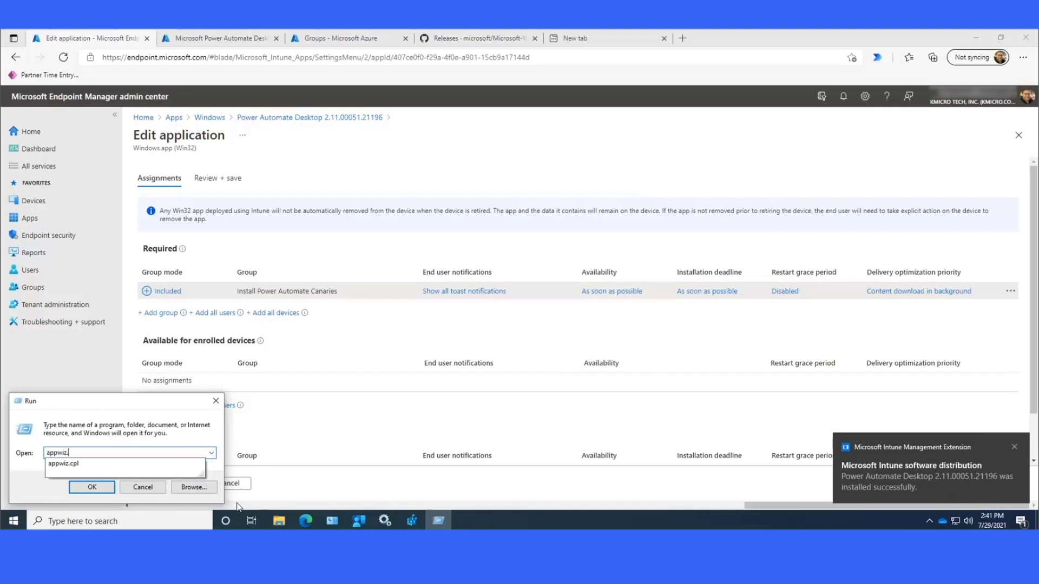
type("cpl")
key("Return")
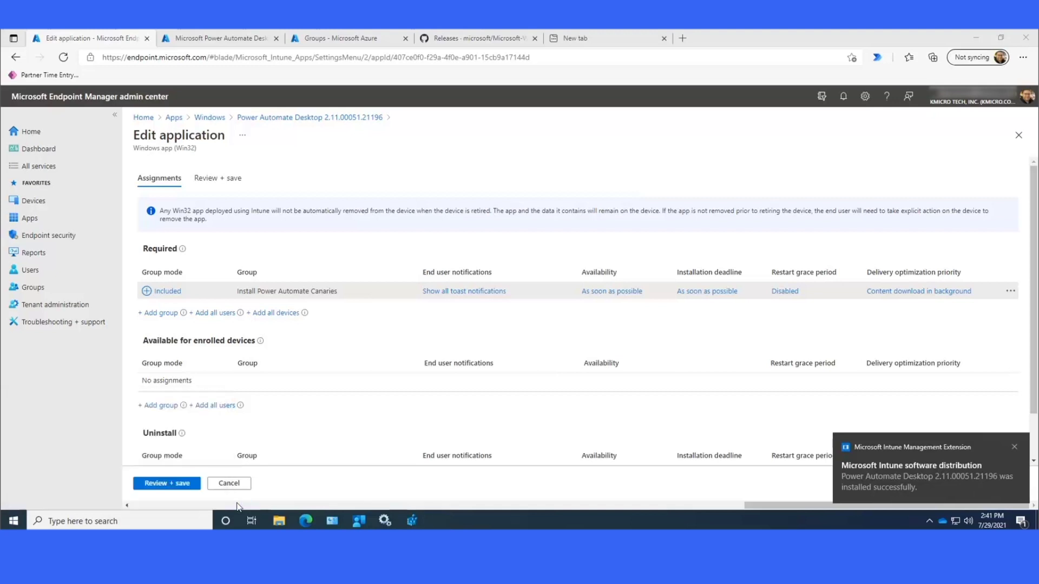
- Refresh the programs list and confirm Power Automate Desktop shows version 2.11.51.21196
left_click(563, 329)
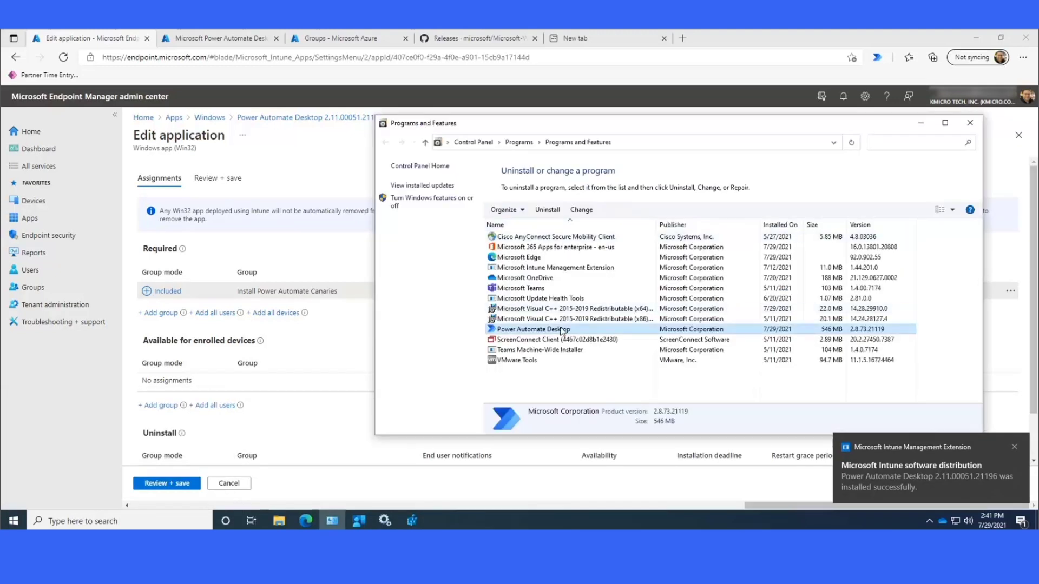
left_click(851, 142)
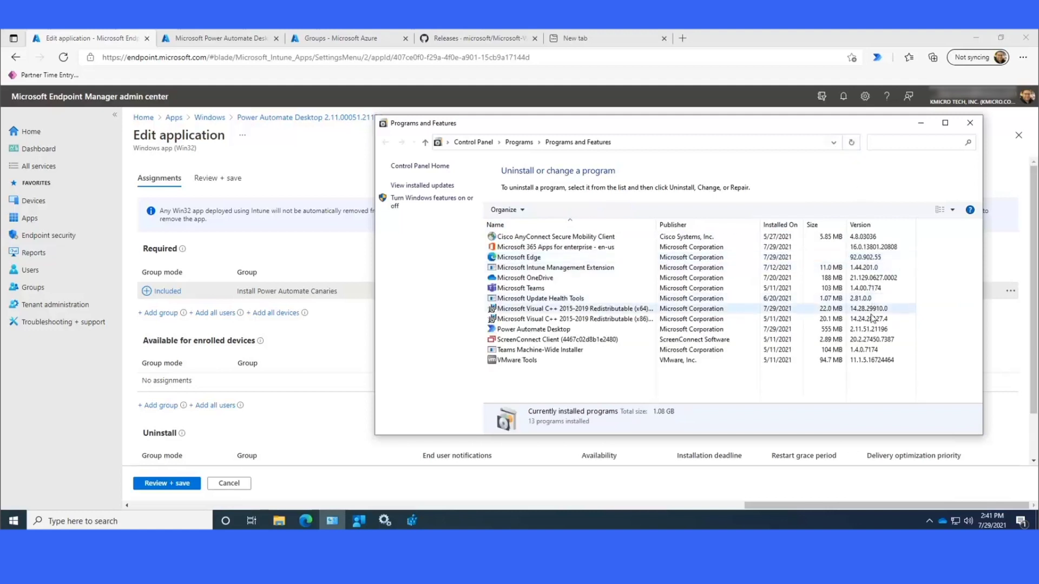
left_click(867, 331)
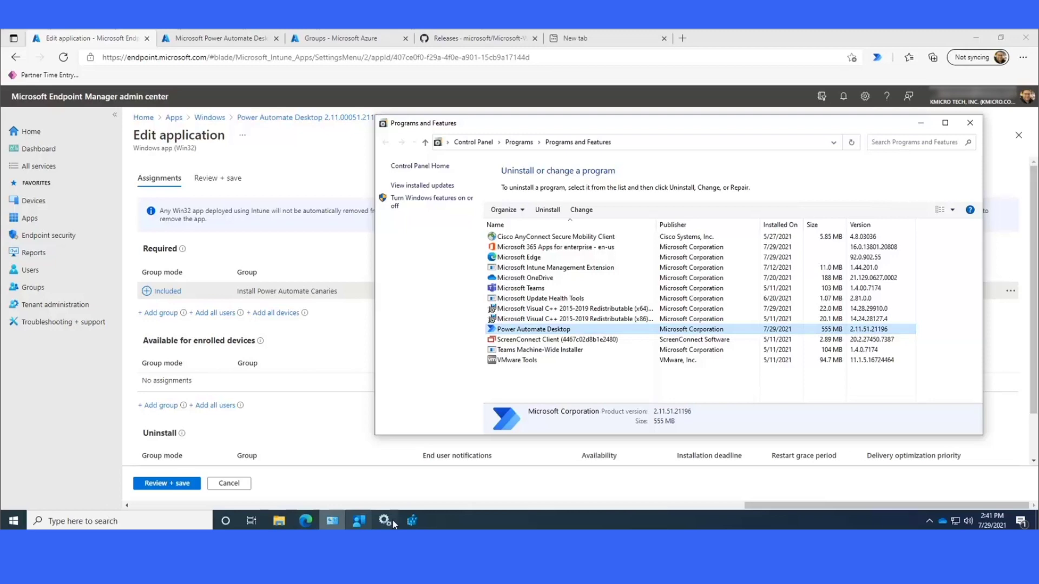
left_click(412, 520)
- Refresh Registry Editor, confirm the {07F084CC-…} key's DisplayVersion is 2.11.00051.21196, and close Programs and Features
right_click(182, 151)
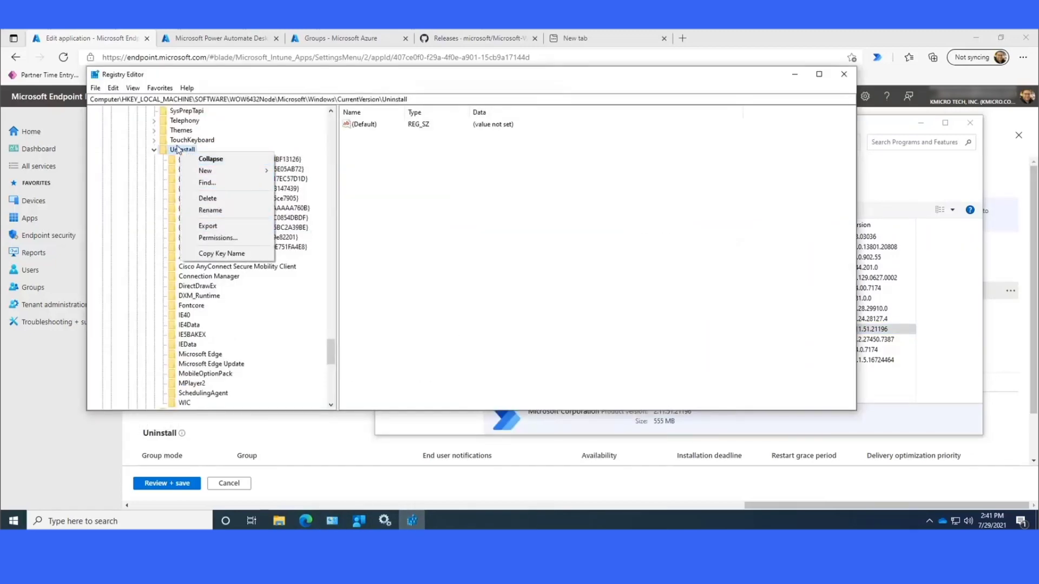
left_click(132, 88)
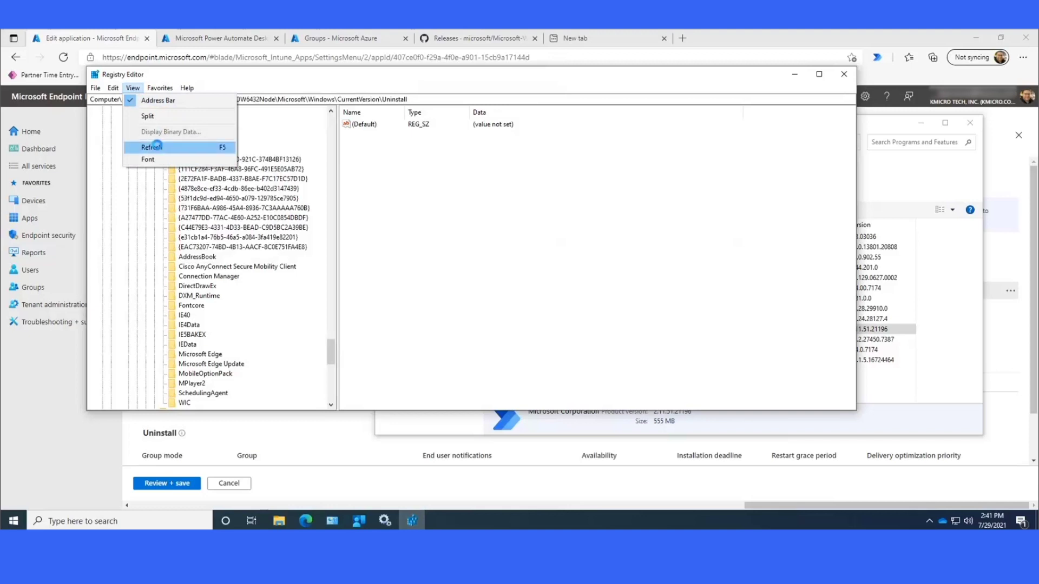
left_click(157, 146)
left_click(185, 169)
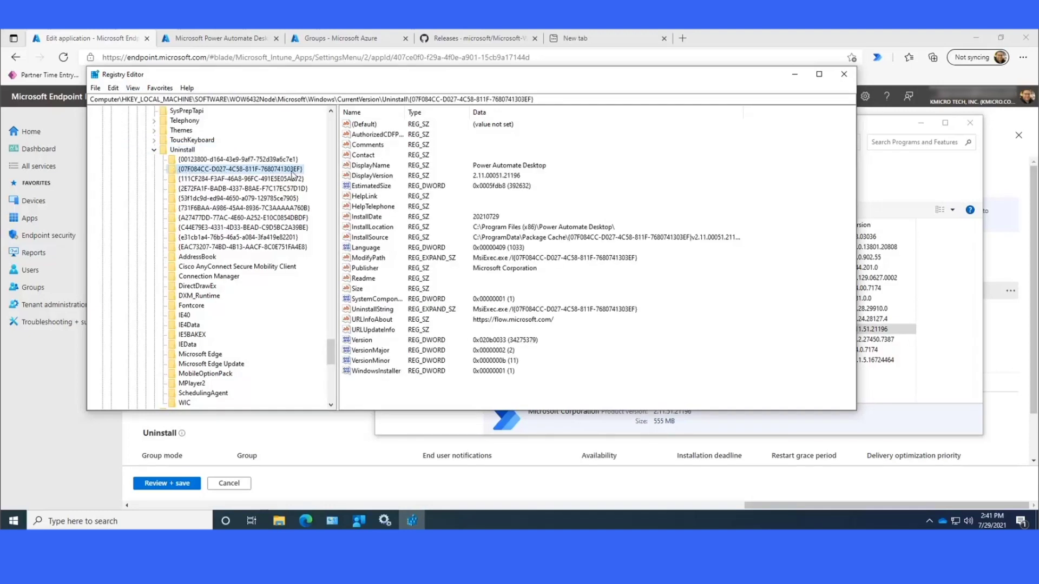
left_click(395, 175)
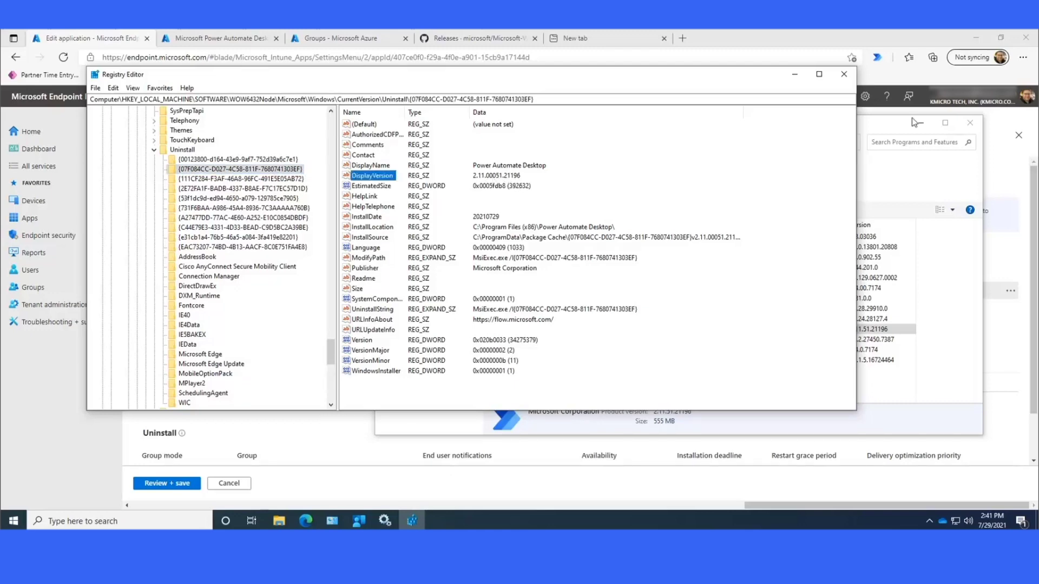
left_click(969, 125)
- Close Registry Editor, open Power Automate Desktop 2.11.00051.21196's assignments, and add a Required group
key("alt+F4")
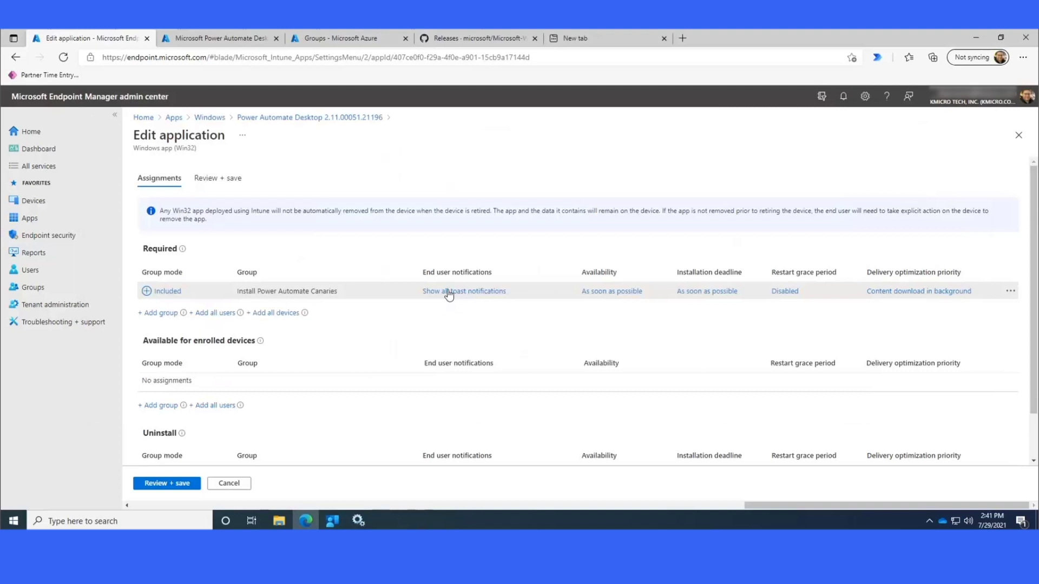
left_click(203, 118)
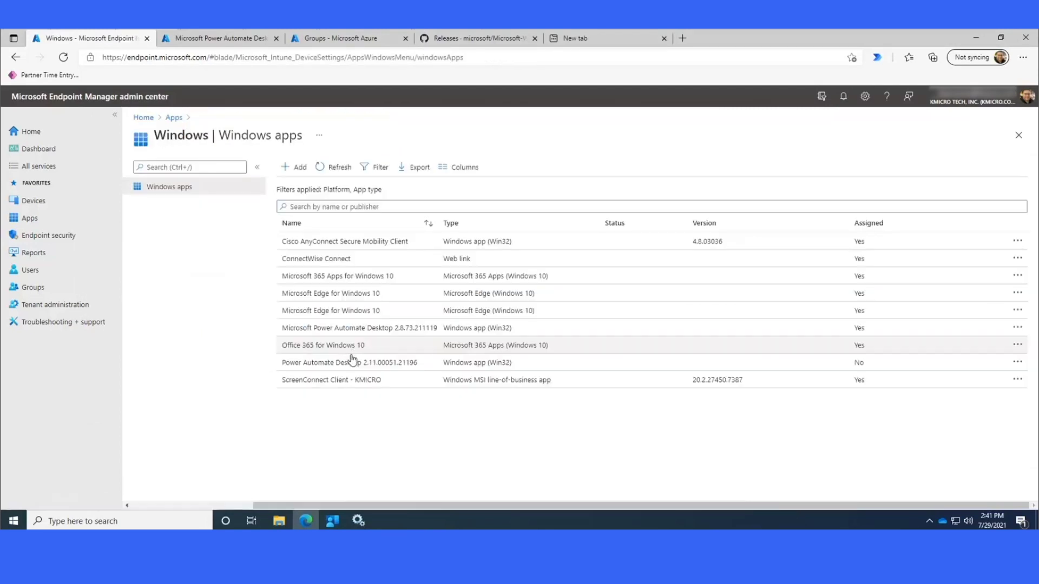
left_click(387, 364)
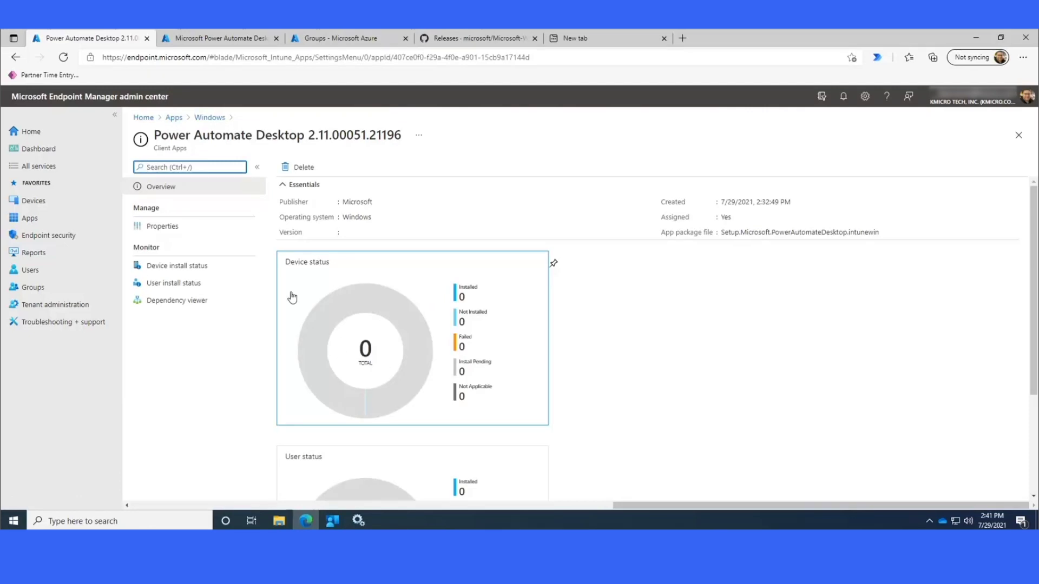
left_click(191, 232)
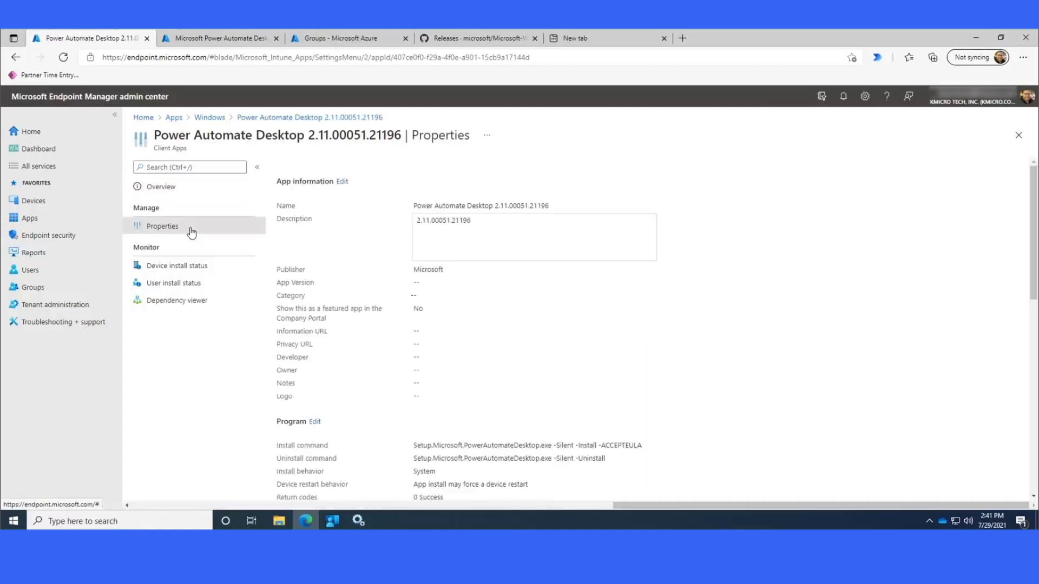
scroll(336, 360, "down", 10)
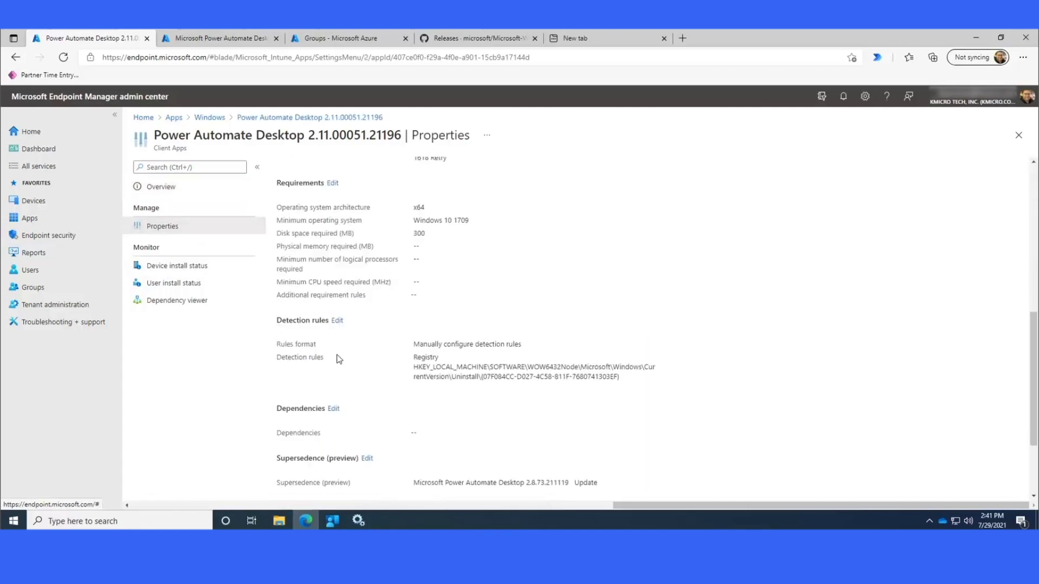
left_click(329, 390)
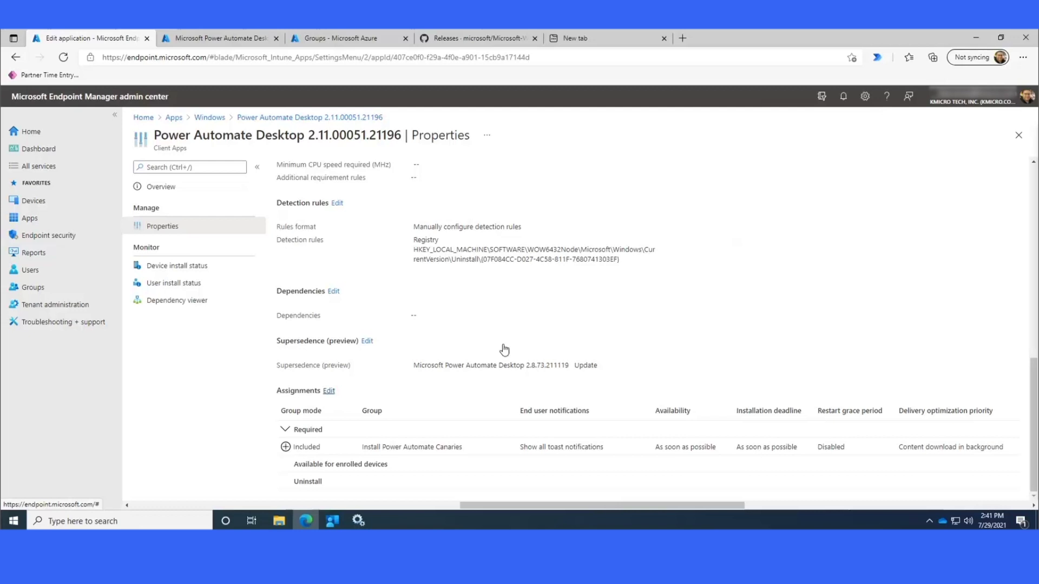
left_click(157, 313)
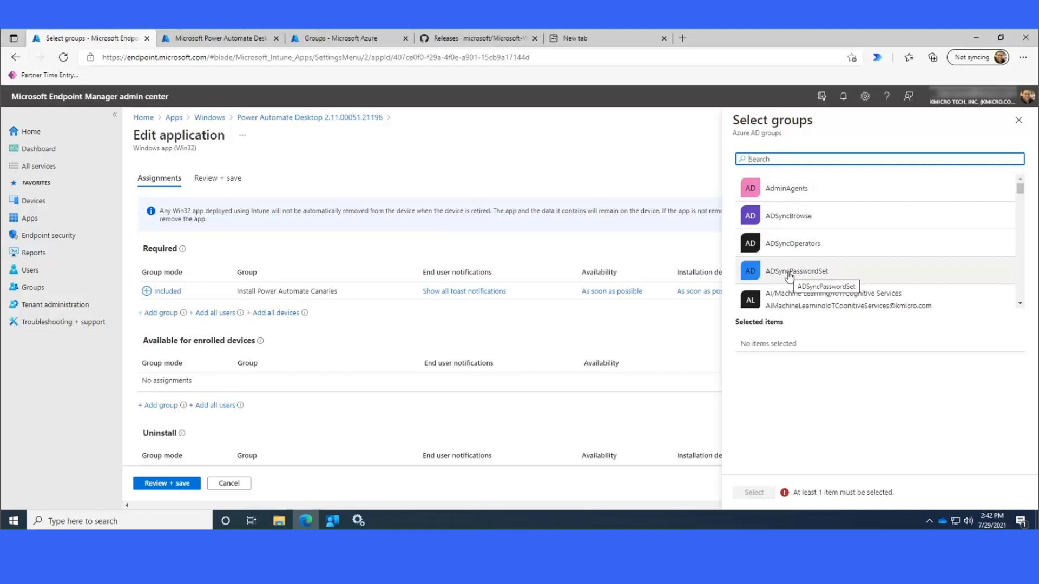
- Dismiss Select groups without choosing one and go back via the Windows breadcrumb
left_click(1018, 120)
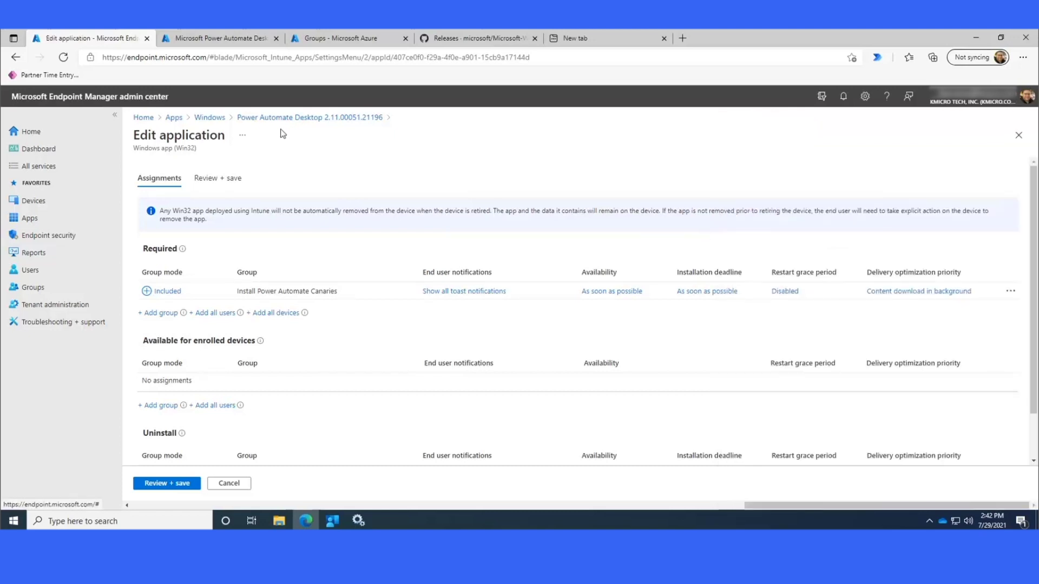
left_click(211, 118)
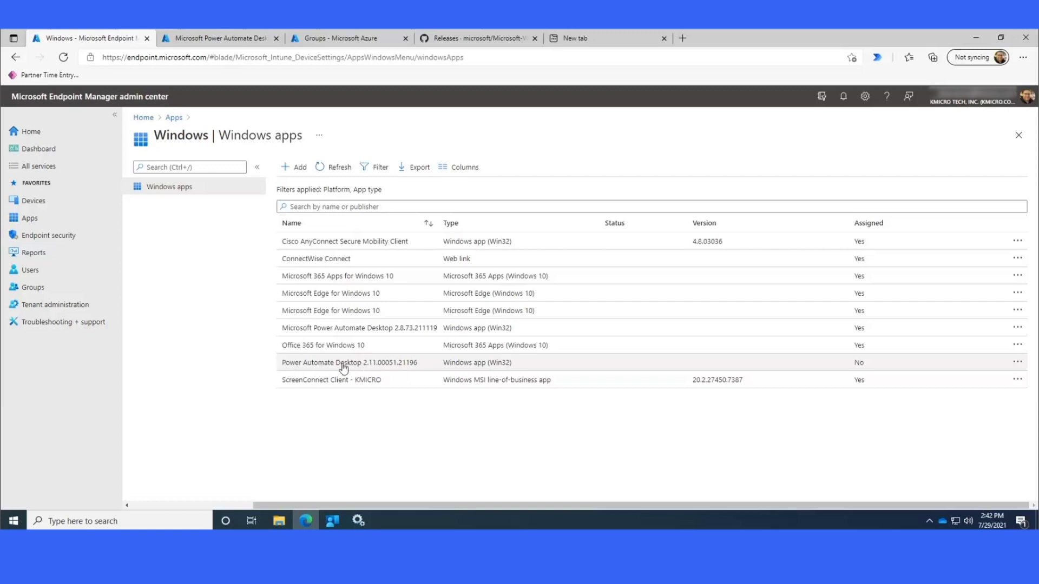
- Open Power Automate Desktop 2.11's properties and edit its supersedence settings
left_click(502, 365)
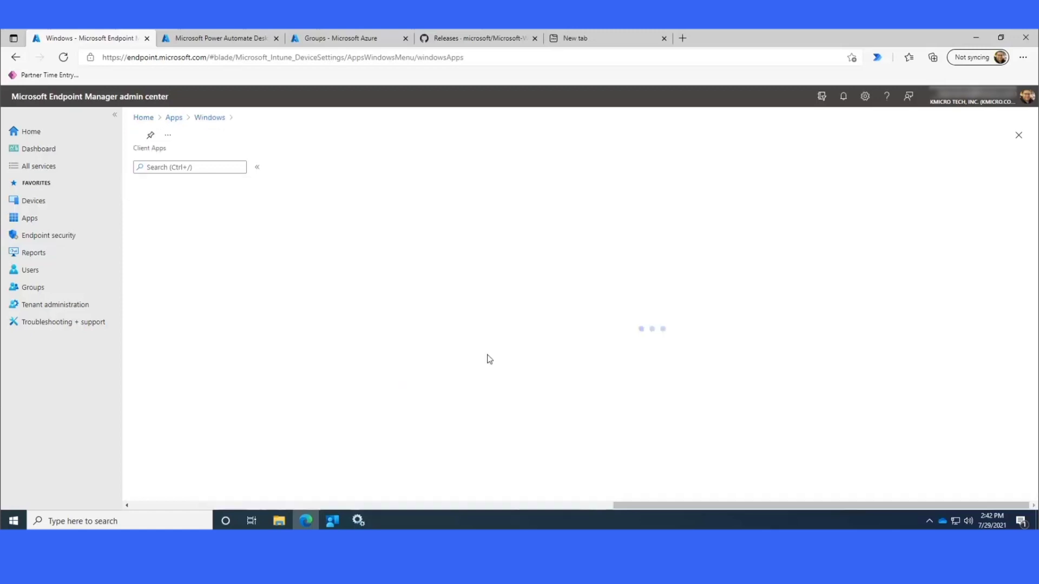
left_click(214, 232)
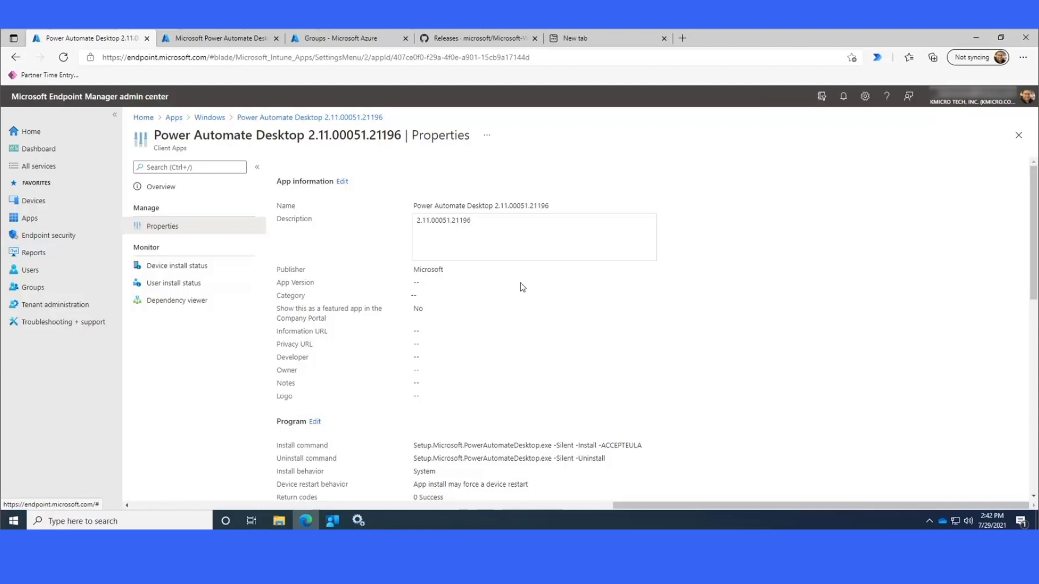
scroll(514, 282, "down", 7)
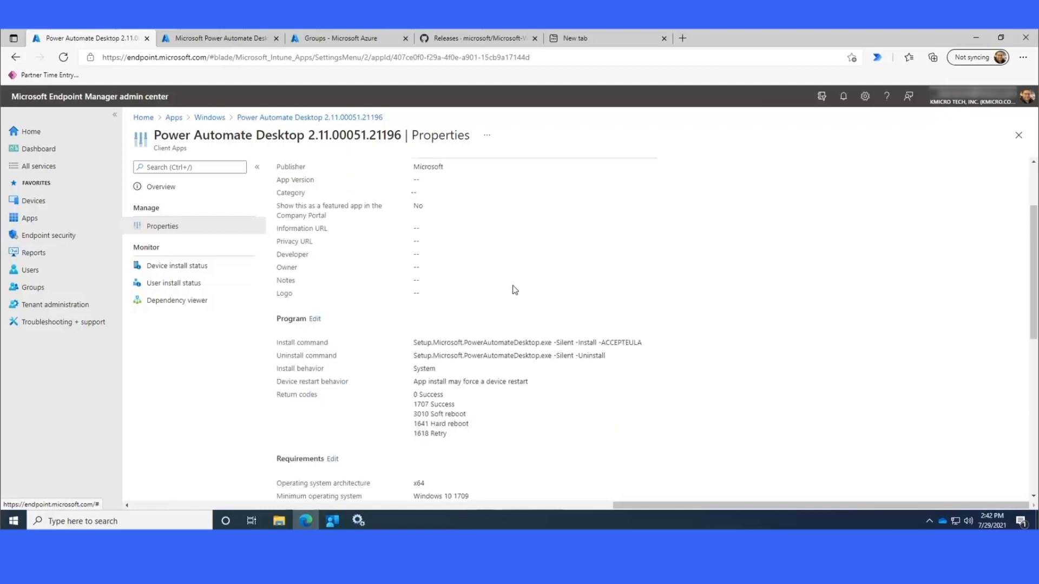
scroll(506, 306, "down", 2)
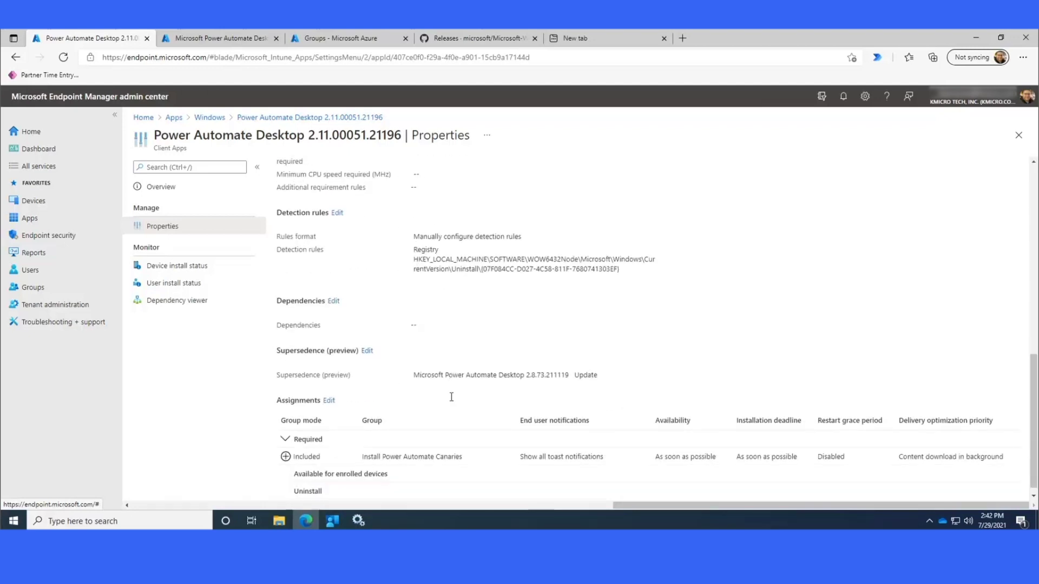
left_click(367, 341)
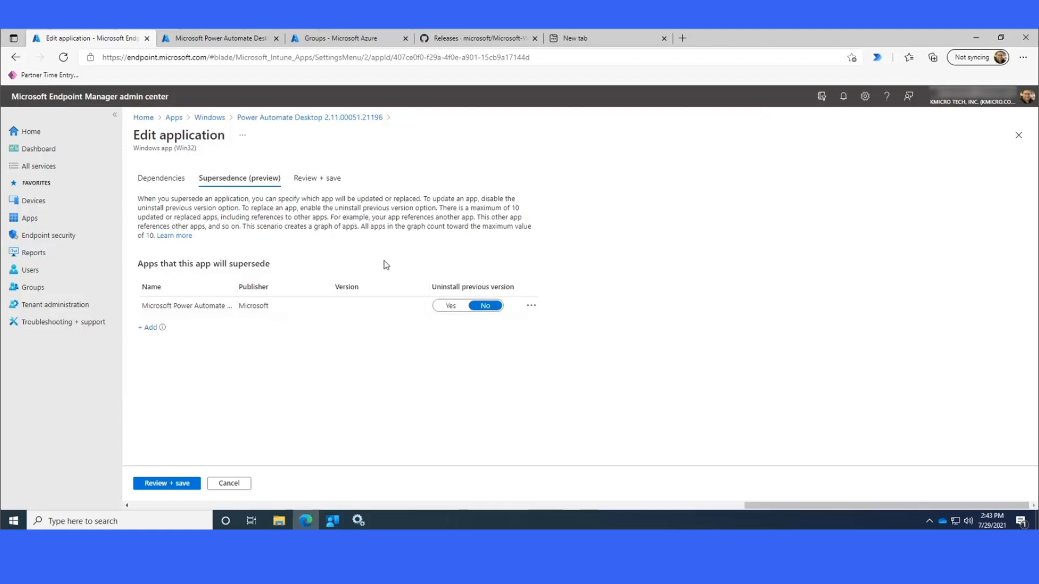
- Leave the superseded app in place and show the delete option for version 2.8.73
left_click(531, 305)
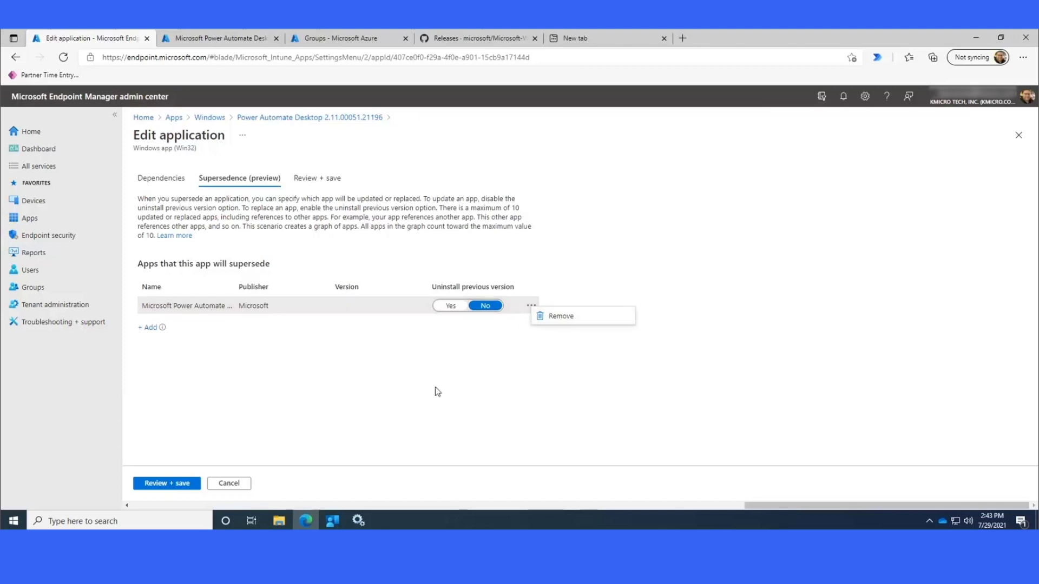
left_click(391, 420)
left_click(210, 117)
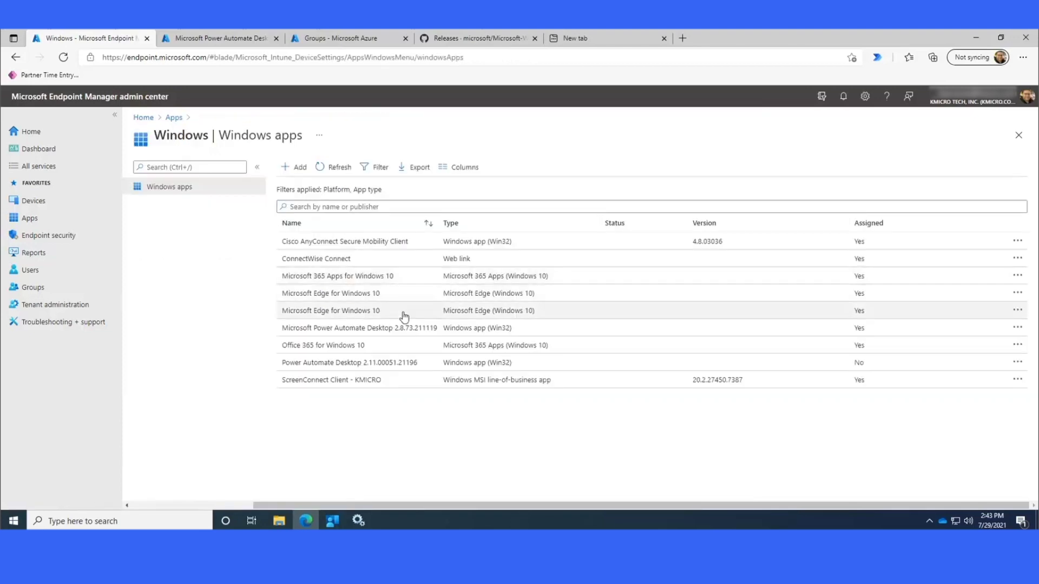
left_click(1017, 327)
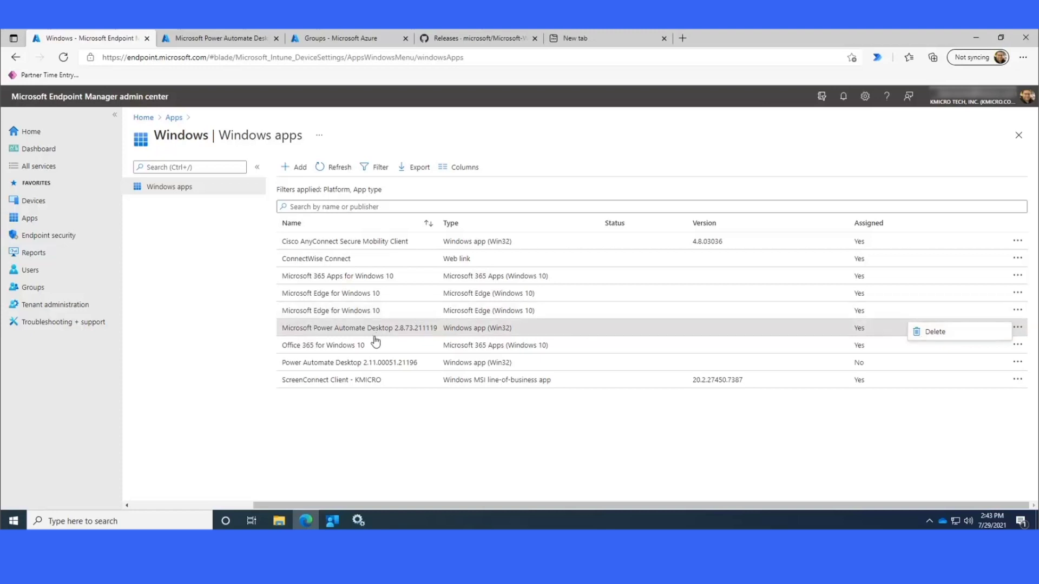
- Check Power Automate Desktop 2.11's device install status, which reports no devices yet
left_click(383, 368)
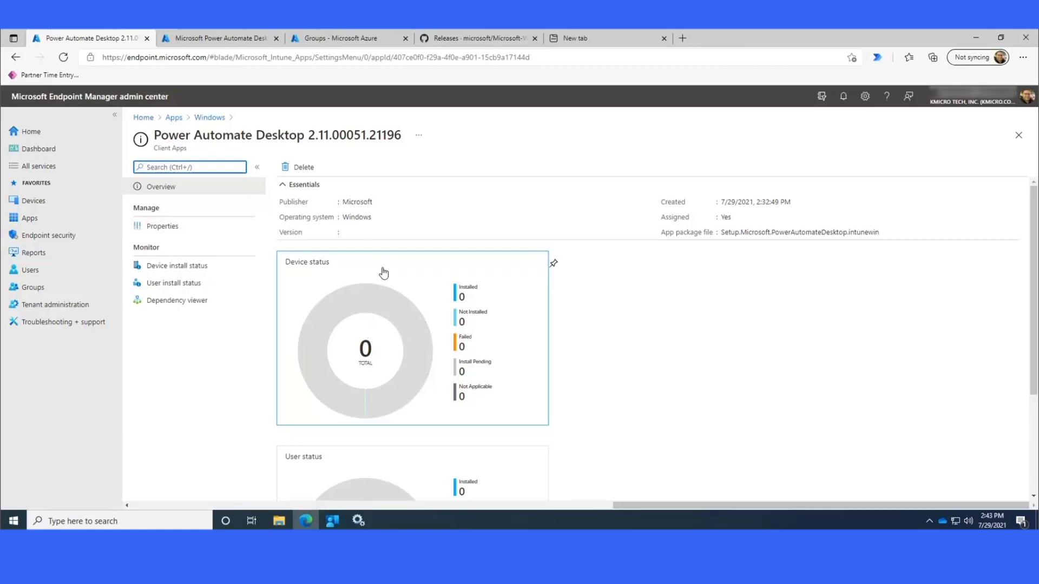
left_click(213, 266)
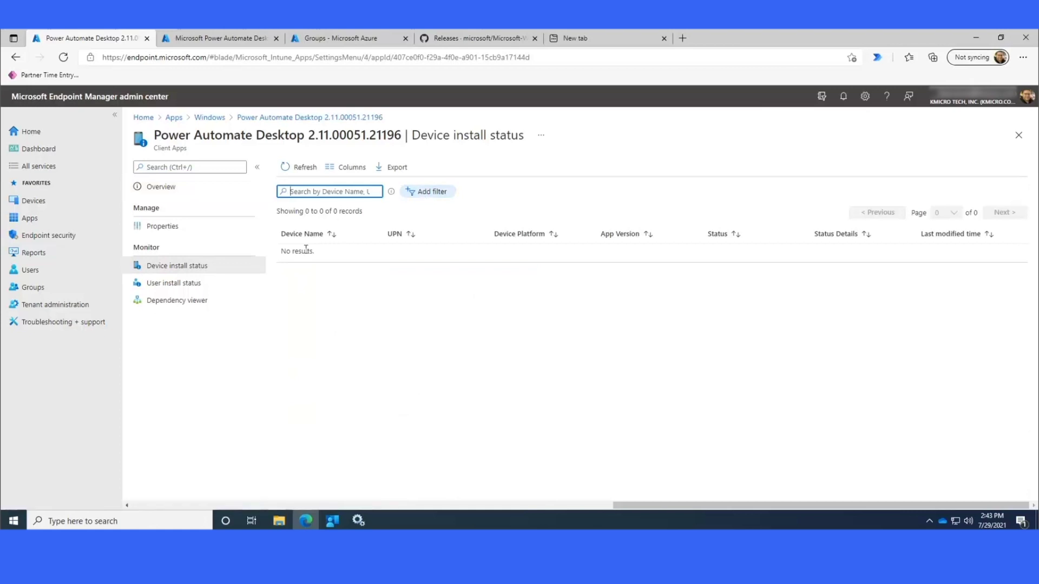
mouse_move(328, 254)
left_mouse_down()
mouse_move(282, 256)
mouse_move(340, 255)
left_mouse_up()
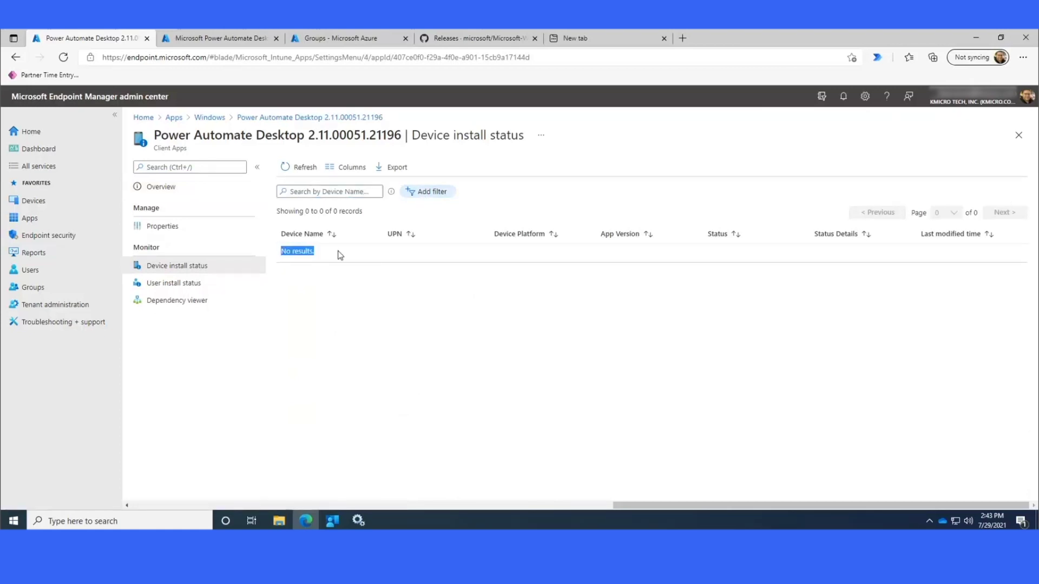
- Reopen the 2.11 app's overview, showing 0 devices and 0 users installed
left_click(219, 124)
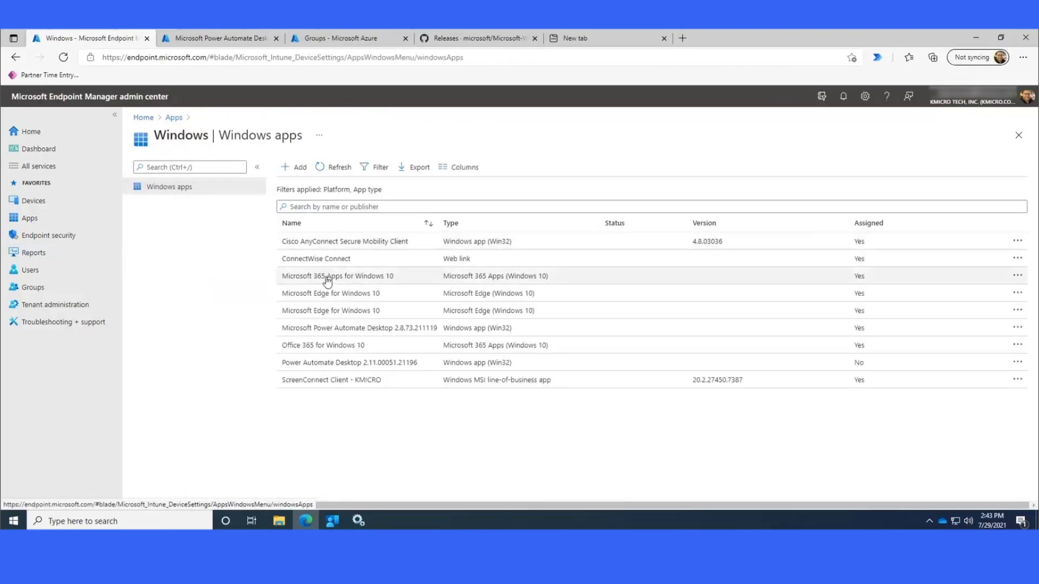
left_click(511, 362)
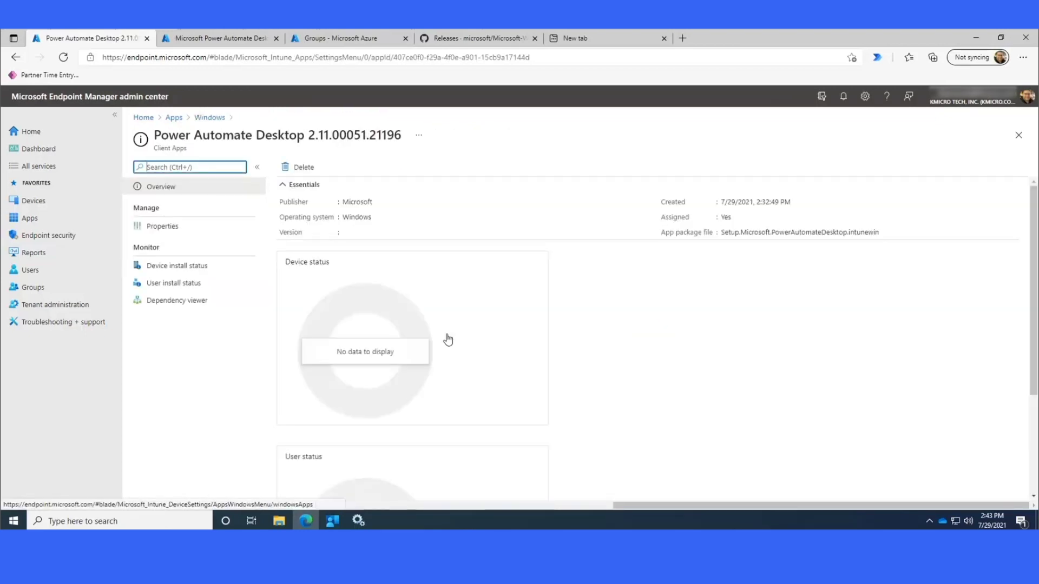
scroll(421, 320, "down", 1)
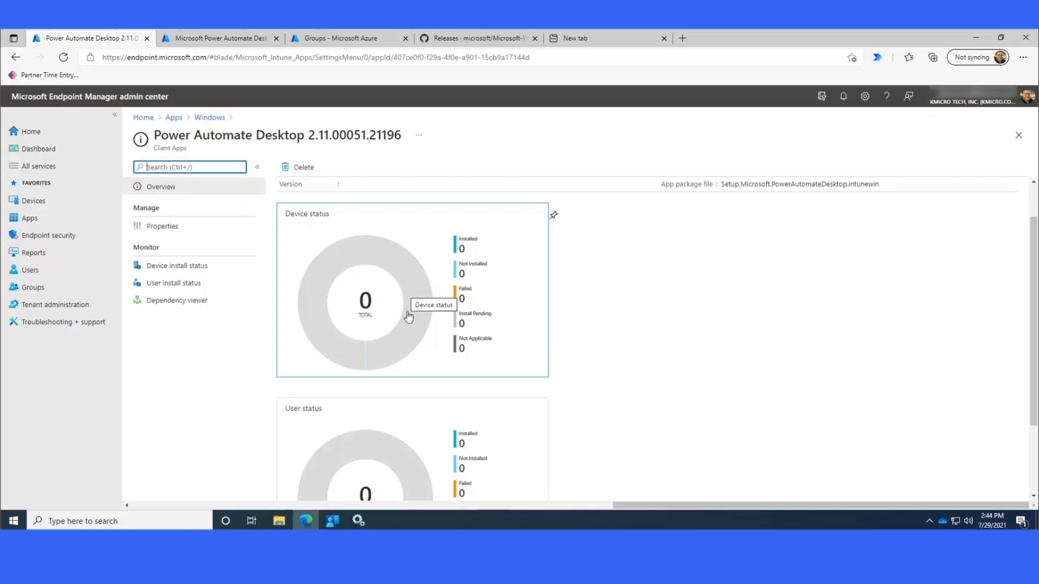
scroll(392, 270, "down", 2)
scroll(374, 292, "up", 2)
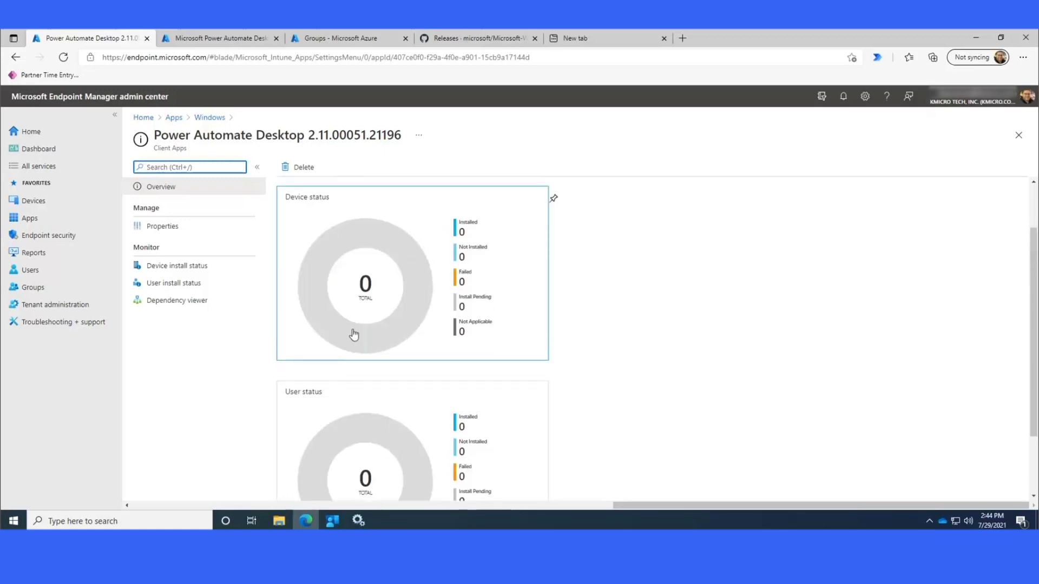
left_click(198, 286)
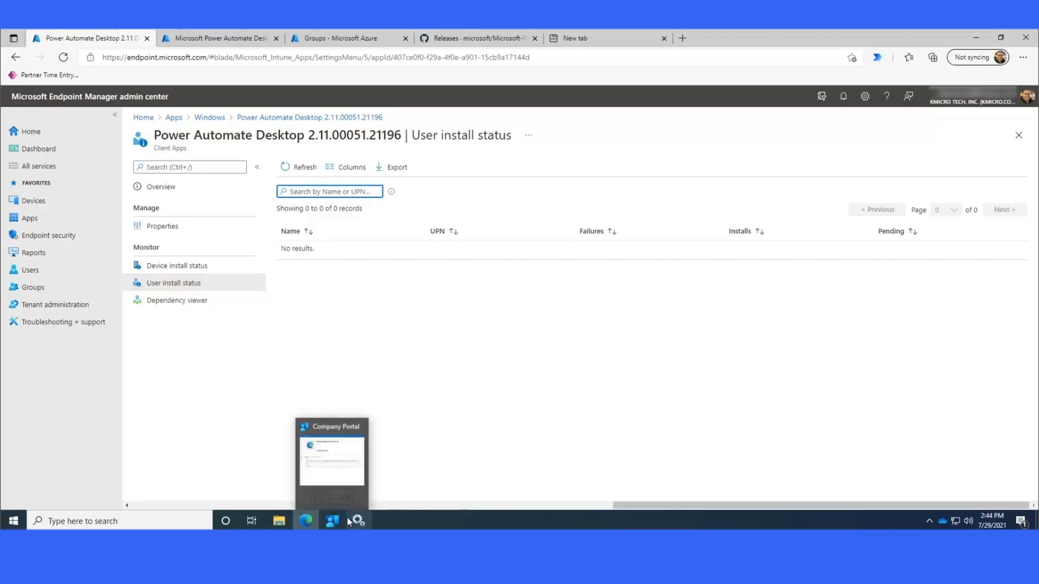
mouse_move(358, 521)
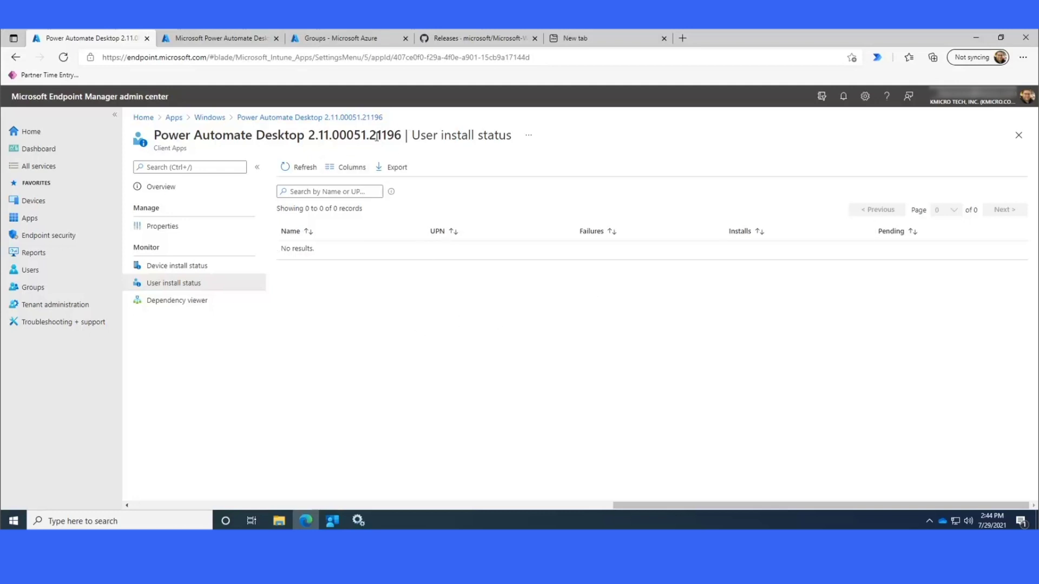
double_click(344, 135)
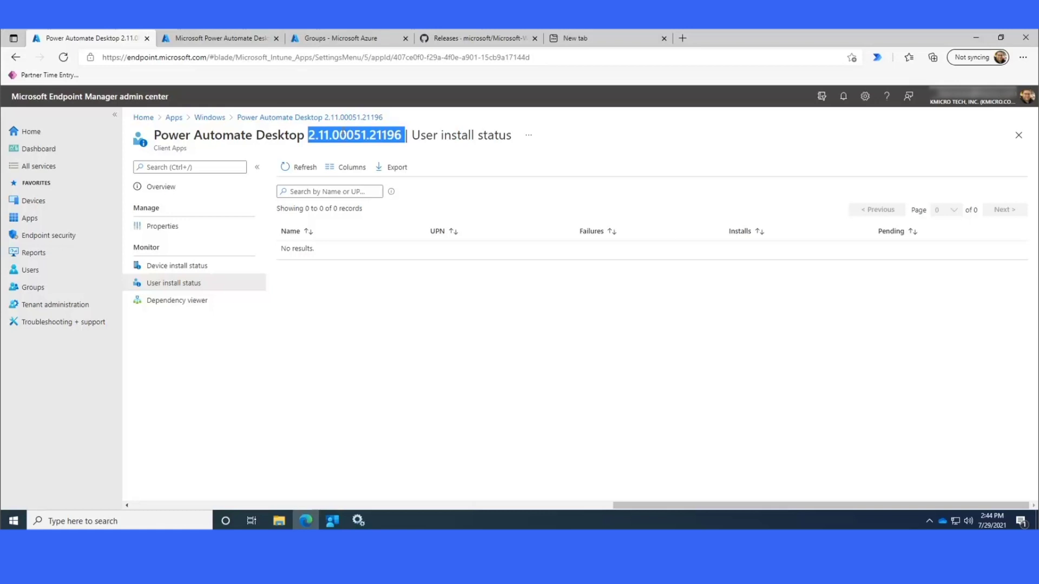
left_click(312, 135)
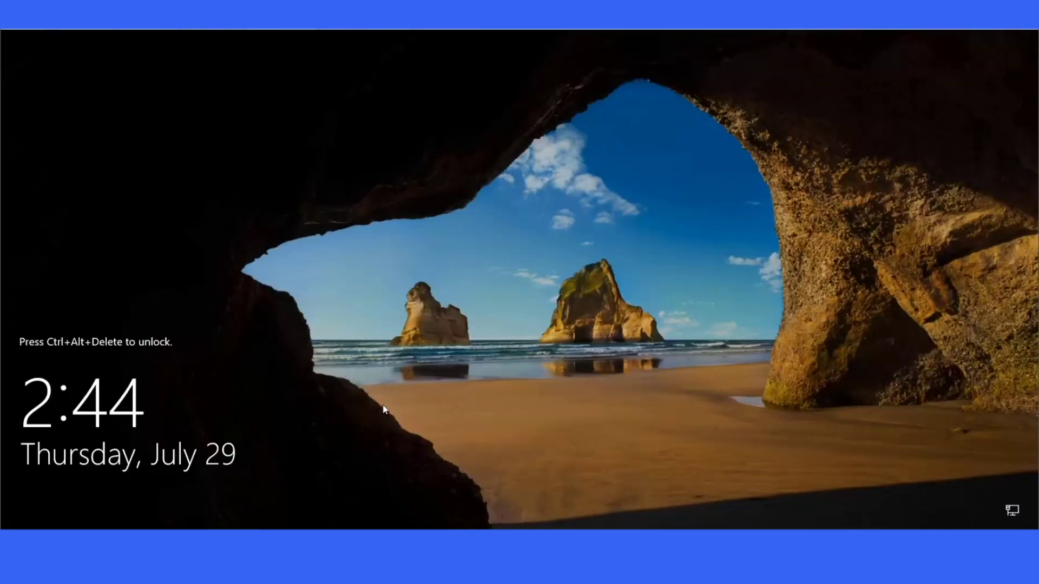
- Sign back into the server with Ctrl+Alt+Delete and the administrator password
key("ctrl+alt+Delete")
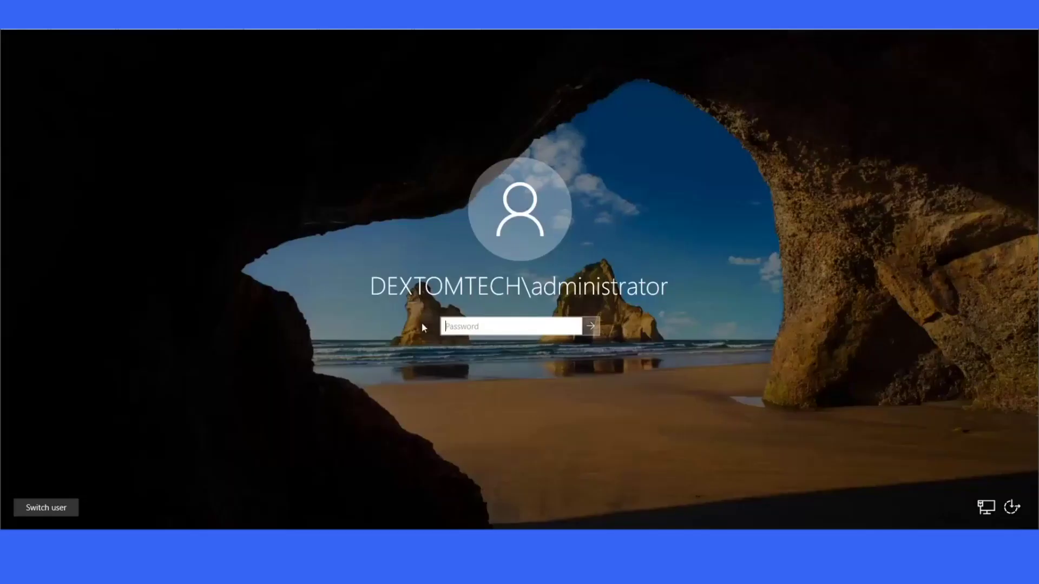
type("•••••••••••••••••")
key("Return")
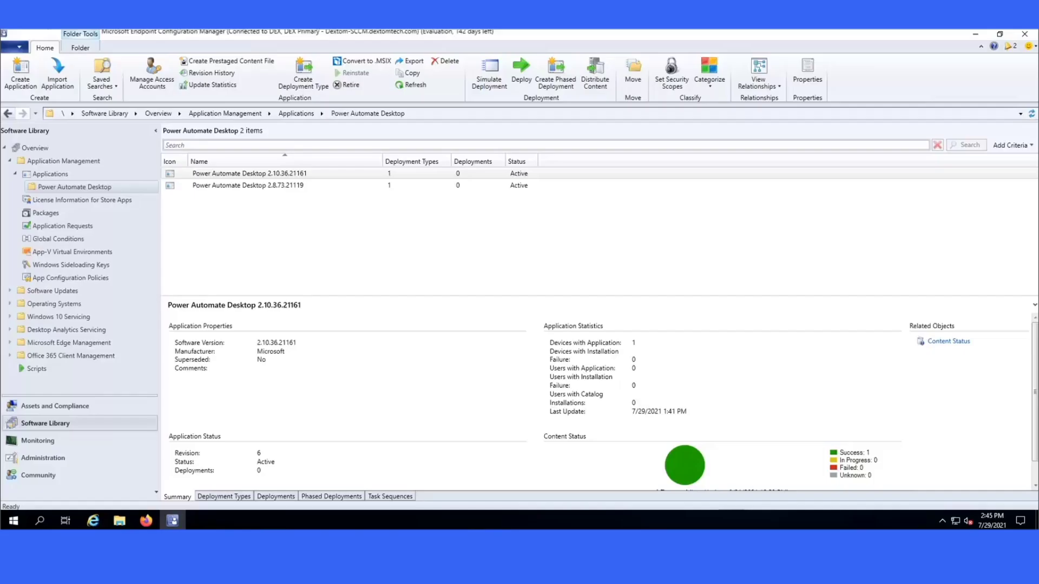